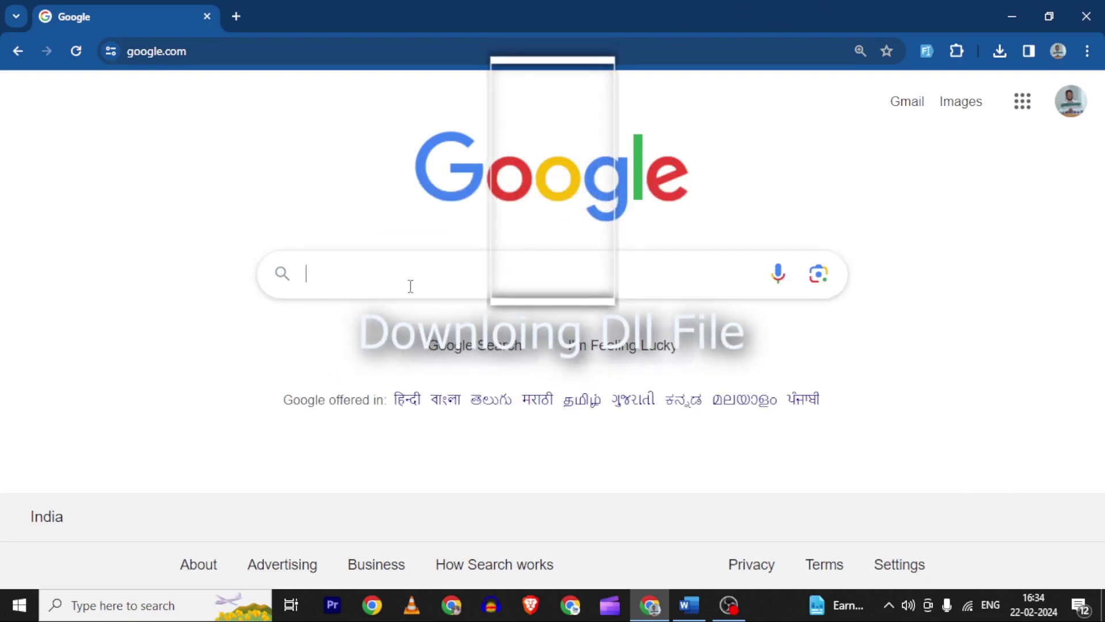
Step: Copy the dll-files.com/msvcp100.dll.html link listed under Method 1 in the Word notes, and return to the browser
{"action": "left_click", "coordinate": [689, 610]}
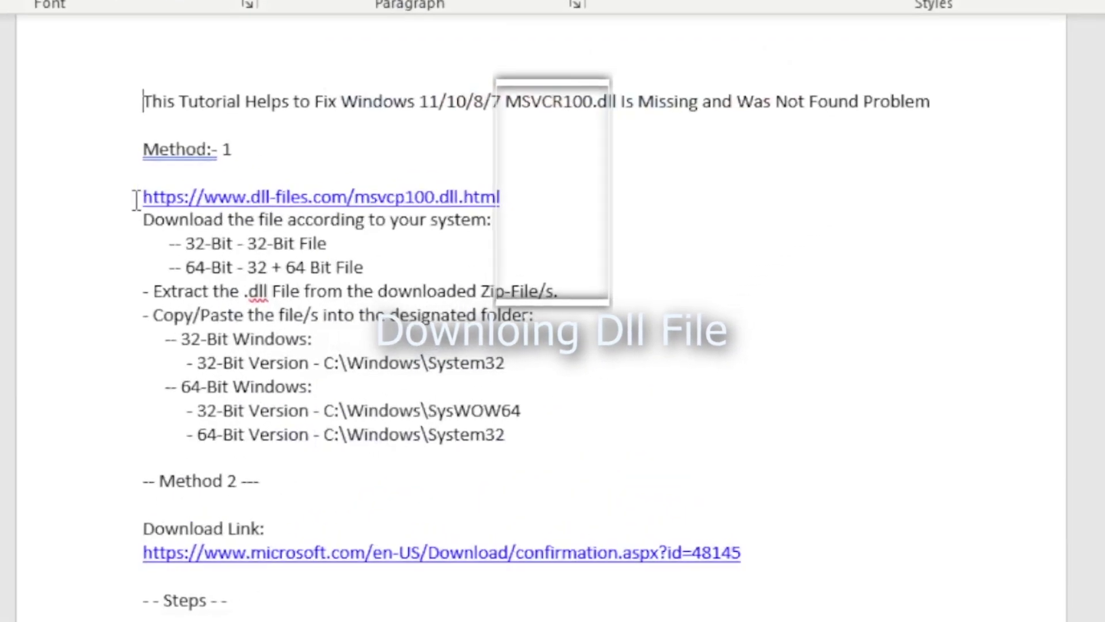
{"action": "left_click_drag", "start_coordinate": [302, 232], "coordinate": [520, 229]}
{"action": "left_click_drag", "start_coordinate": [496, 183], "coordinate": [499, 189]}
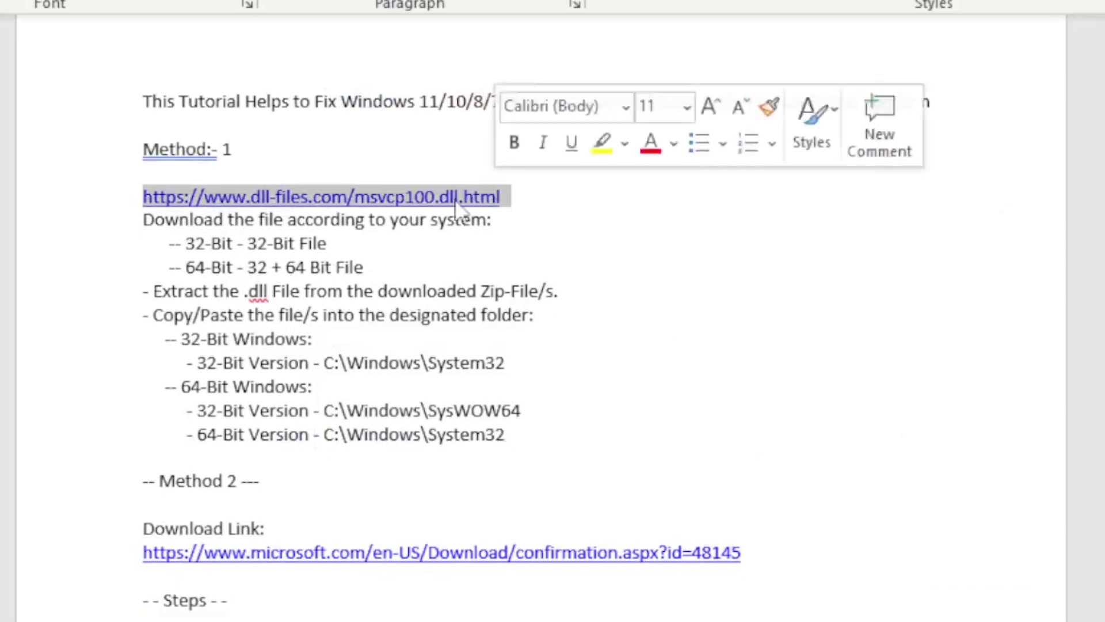
{"action": "key", "text": "ctrl+c"}
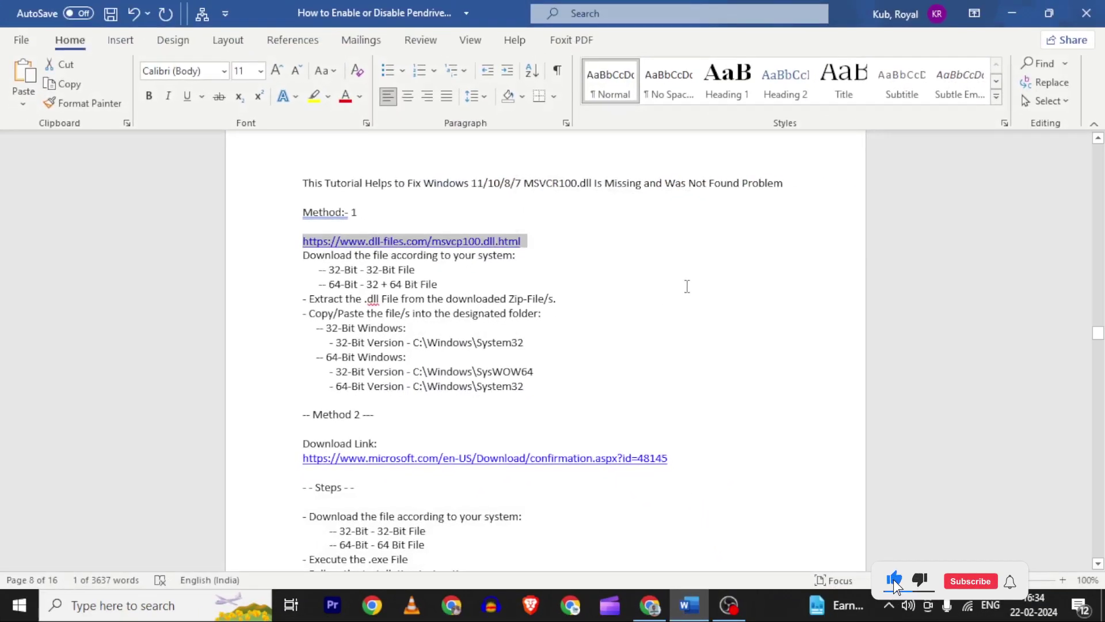
{"action": "left_click", "coordinate": [1012, 19]}
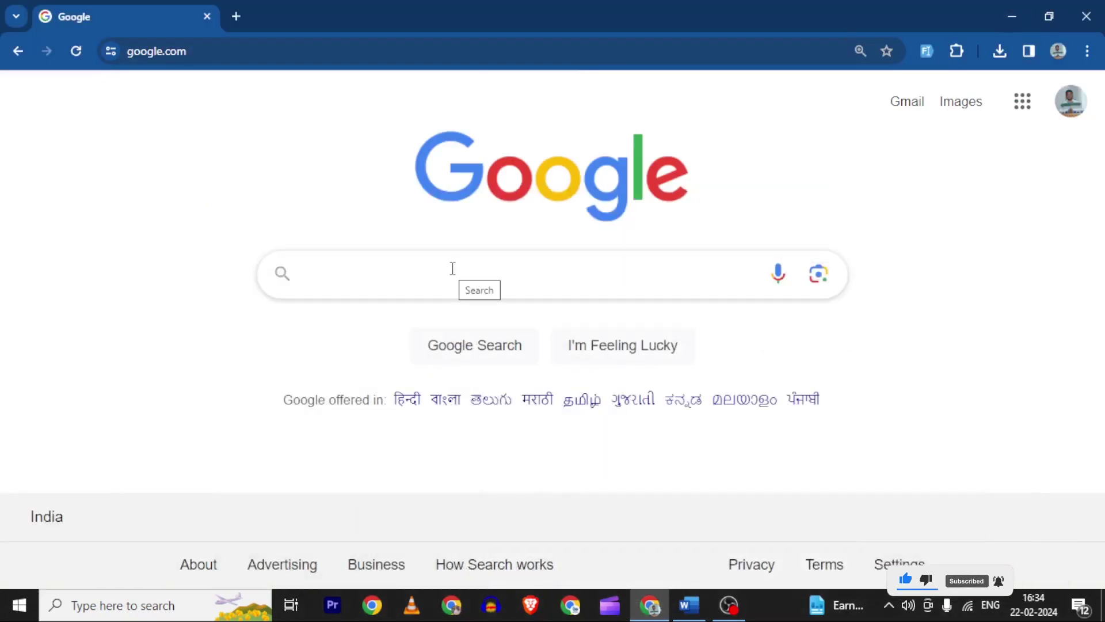
Step: Search Google for "msvcr100.dll download" and open the msvcr100.dll free download page on DLL-files.com
{"action": "type", "text": "msvcr"}
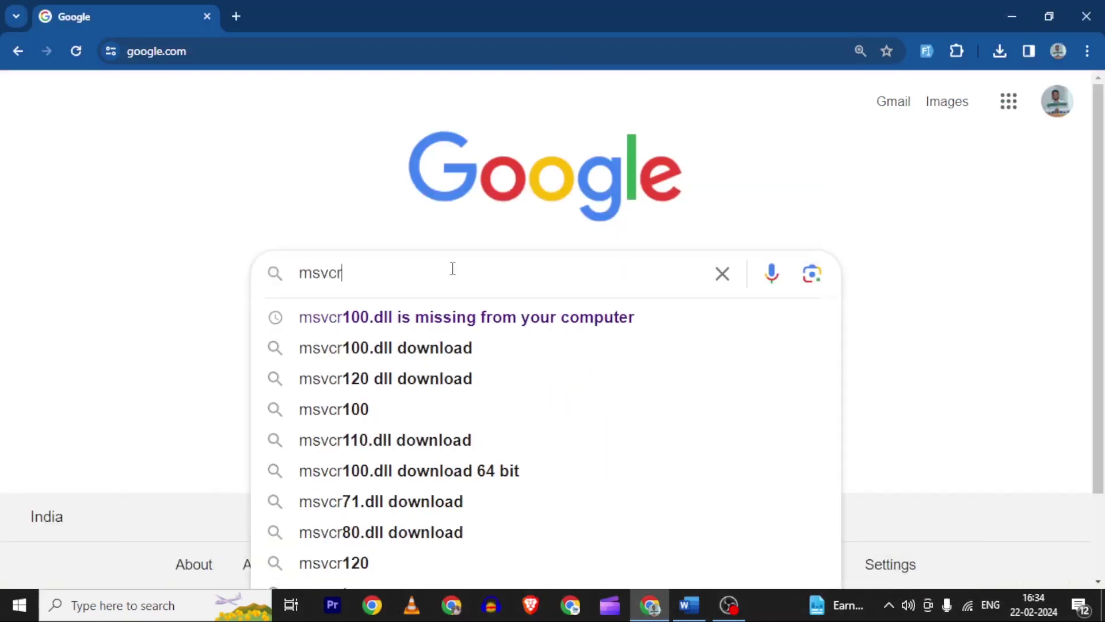
{"action": "type", "text": "100.dll"}
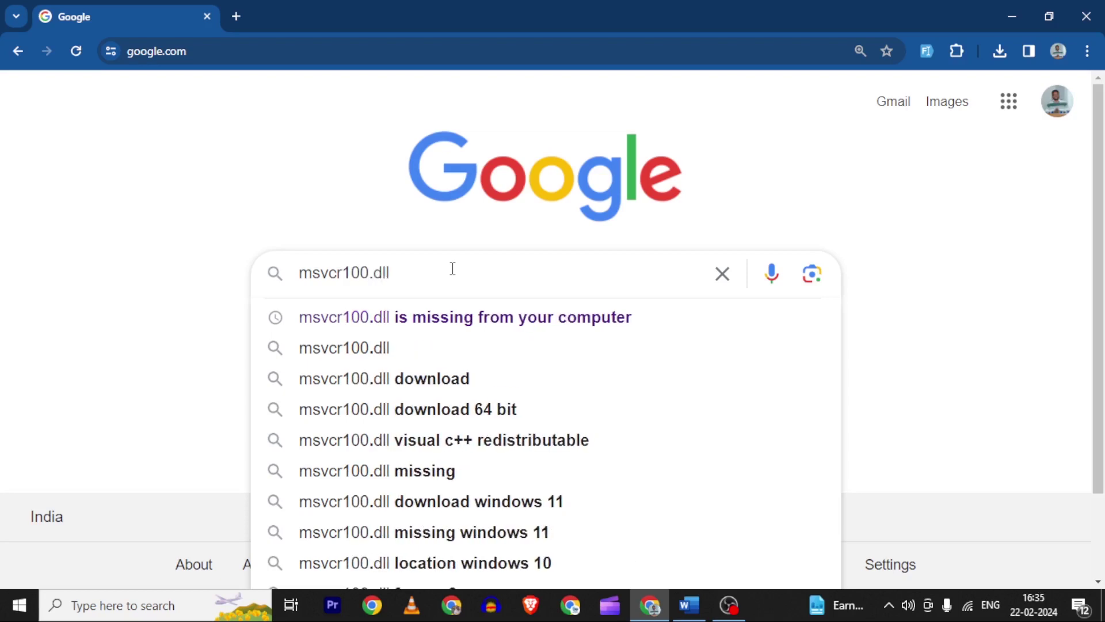
{"action": "left_click", "coordinate": [431, 380]}
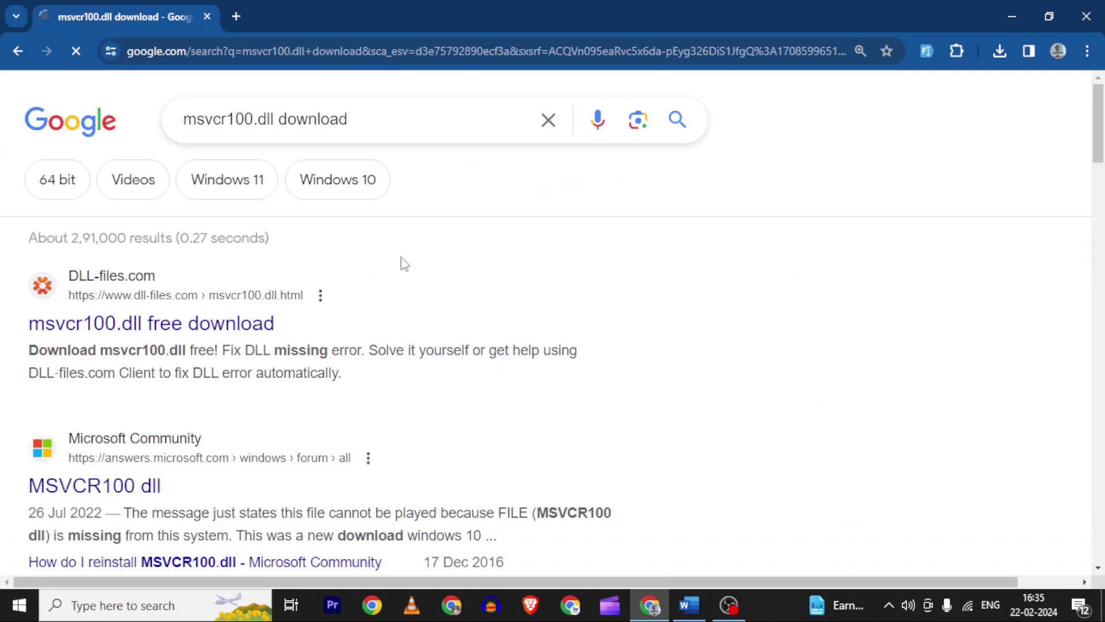
{"action": "scroll", "coordinate": [422, 274], "scroll_direction": "down", "scroll_amount": 2}
{"action": "scroll", "coordinate": [424, 273], "scroll_direction": "down", "scroll_amount": 1}
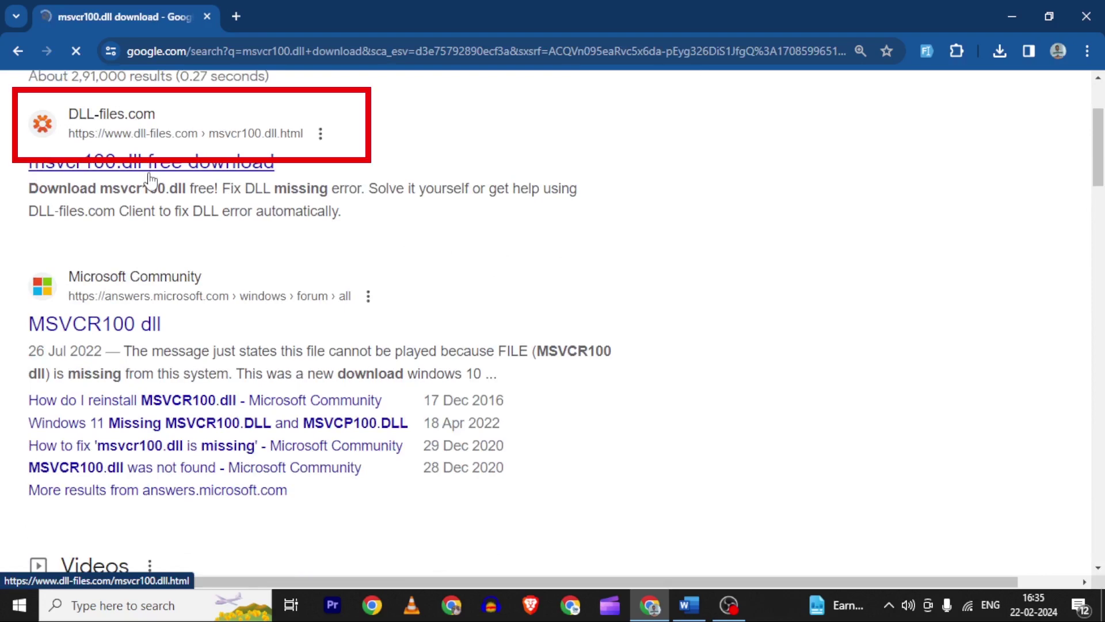
{"action": "left_click", "coordinate": [150, 171]}
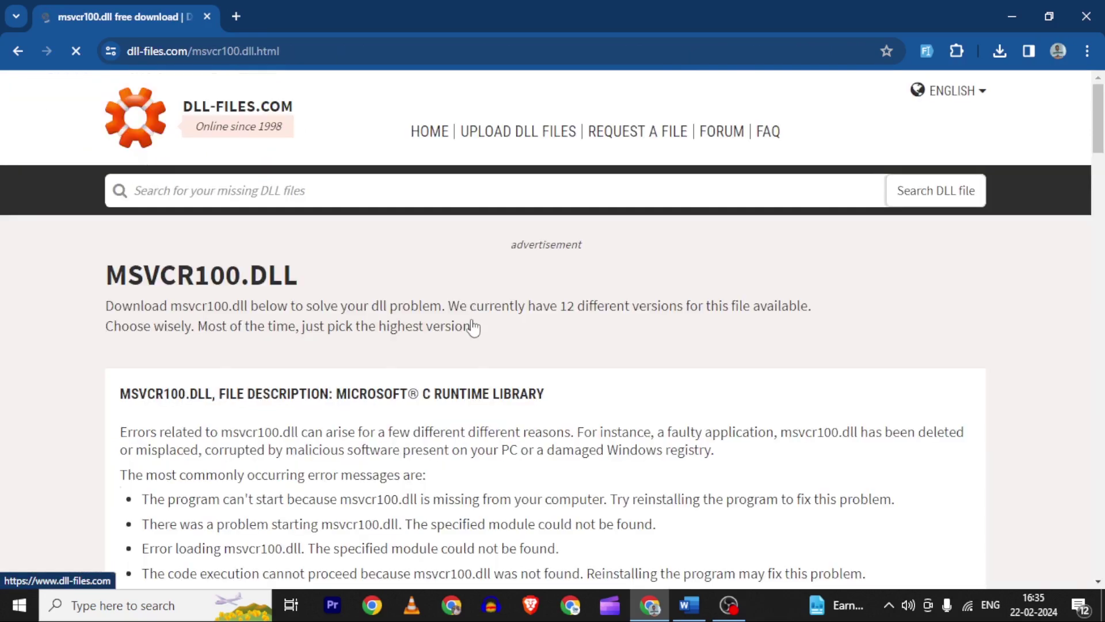
Step: Dismiss the floating video ad and locate the 32 and 64 architecture entries among the msvcr100.dll versions
{"action": "scroll", "coordinate": [468, 323], "scroll_direction": "down", "scroll_amount": 10}
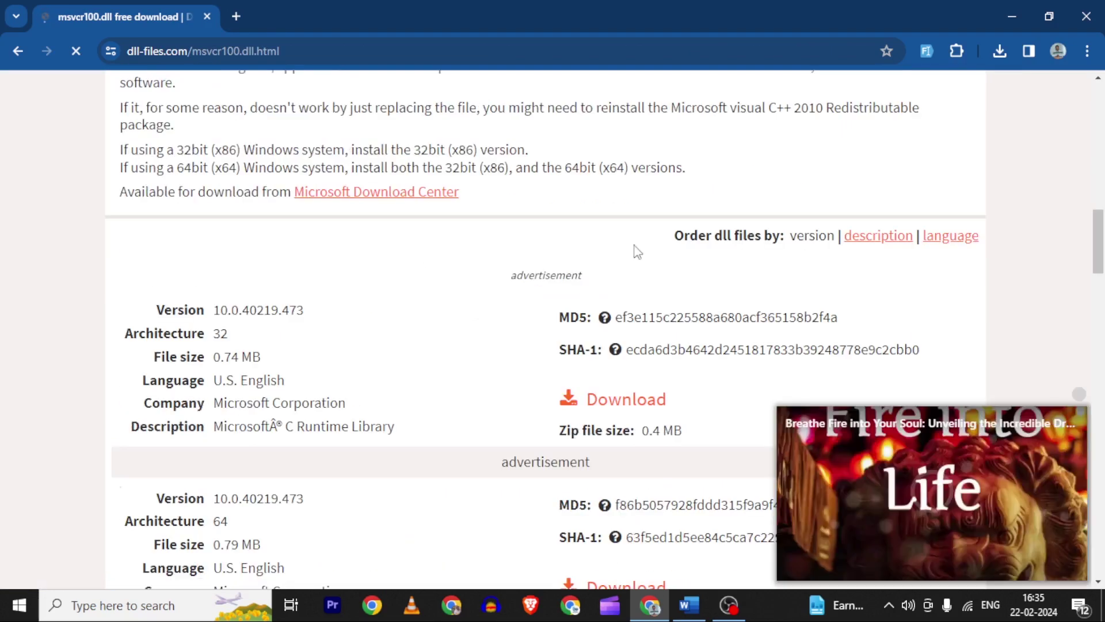
{"action": "left_click", "coordinate": [1080, 396]}
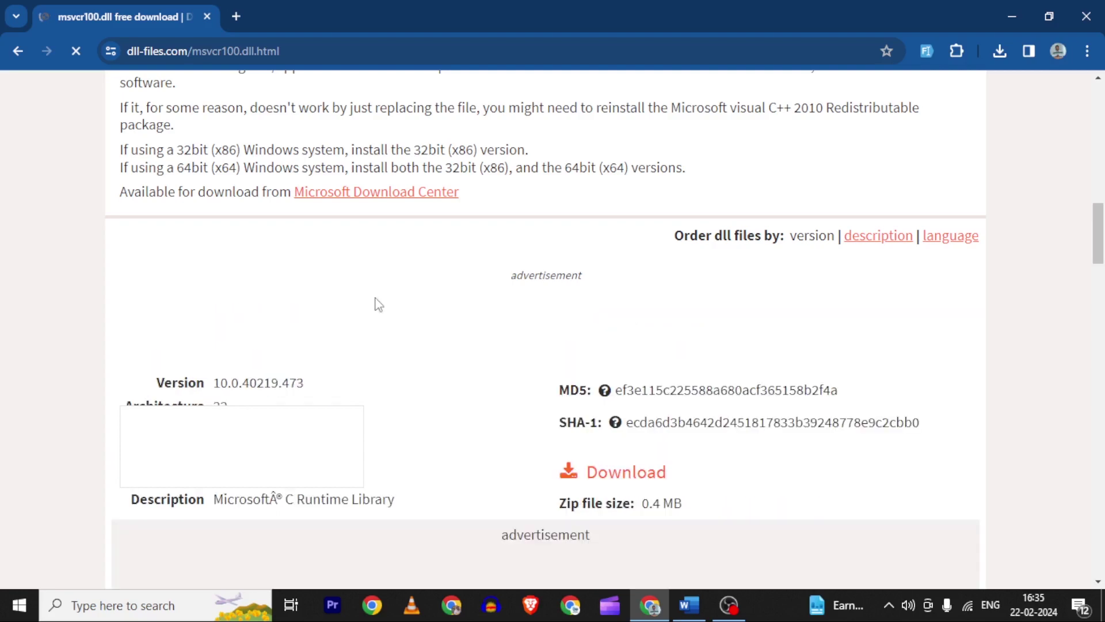
{"action": "scroll", "coordinate": [224, 256], "scroll_direction": "down", "scroll_amount": 3}
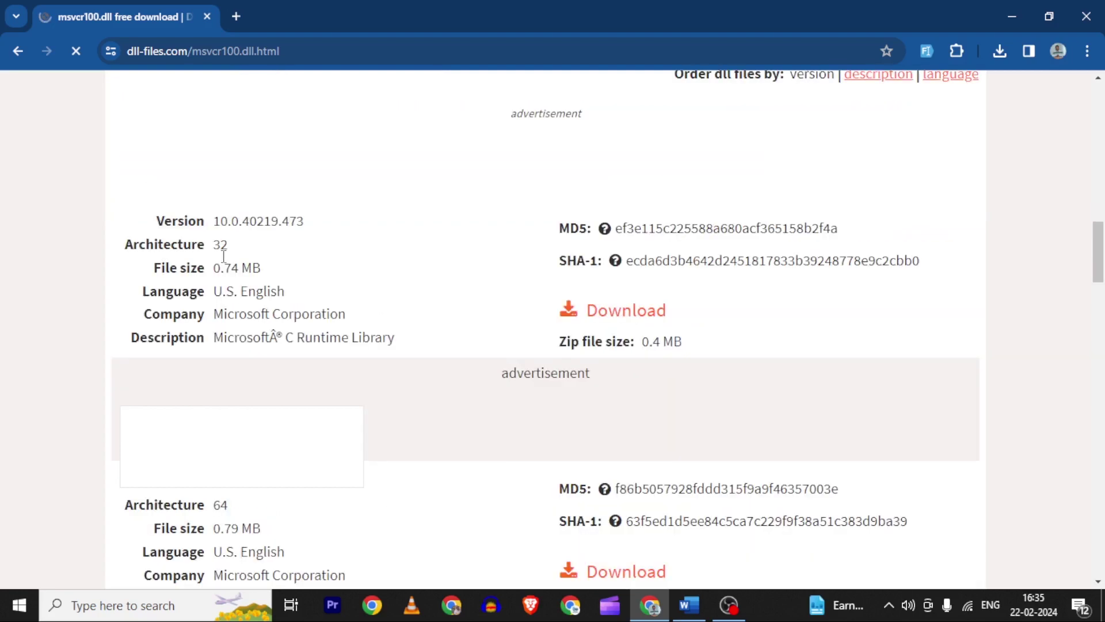
{"action": "double_click", "coordinate": [224, 253]}
{"action": "scroll", "coordinate": [322, 307], "scroll_direction": "down", "scroll_amount": 3}
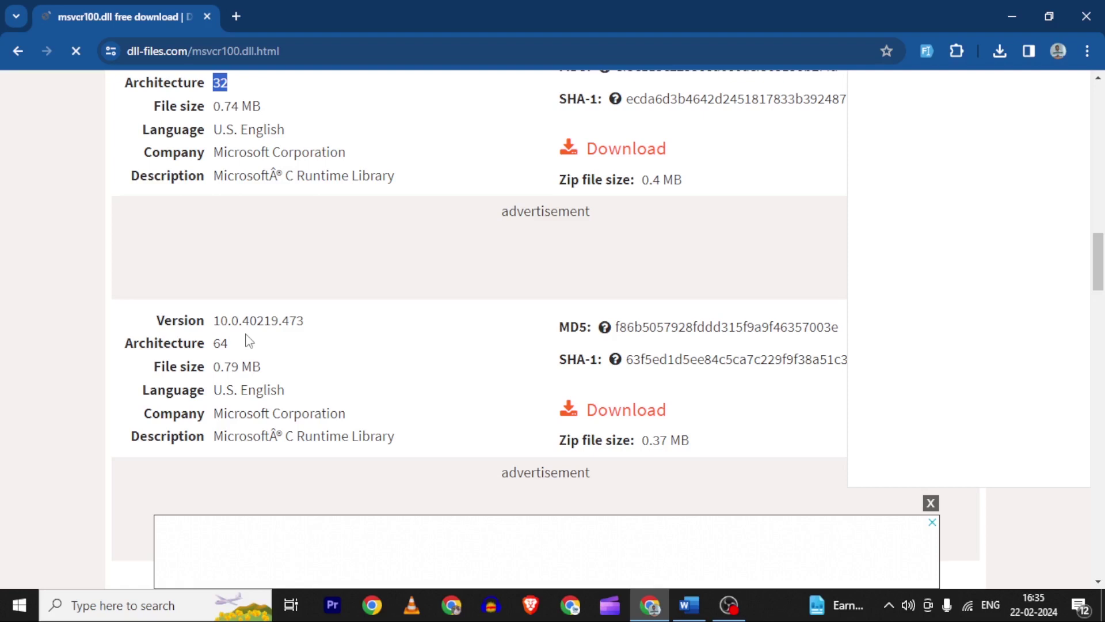
{"action": "double_click", "coordinate": [221, 342]}
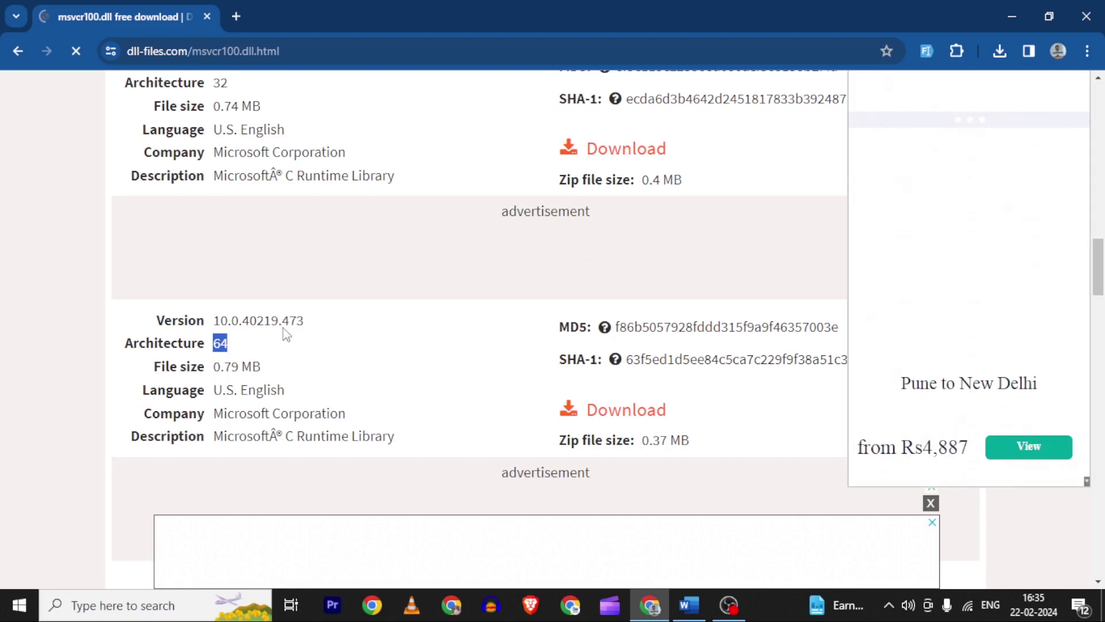
Step: Open the properties of This PC from File Explorer and check the system type in the device specifications
{"action": "left_click", "coordinate": [1012, 12]}
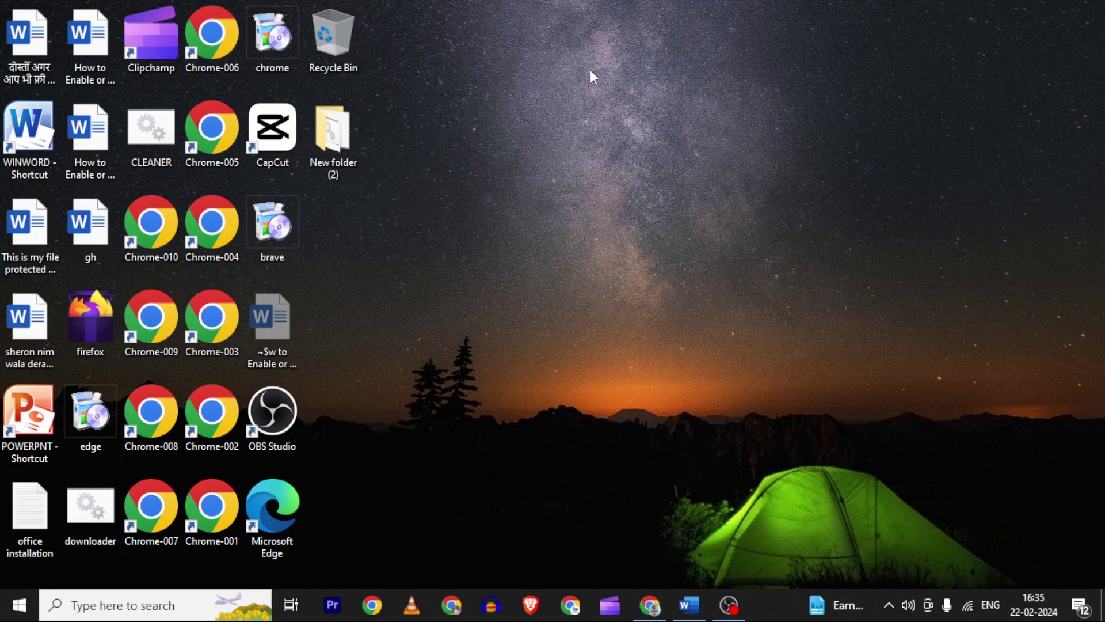
{"action": "double_click", "coordinate": [337, 148]}
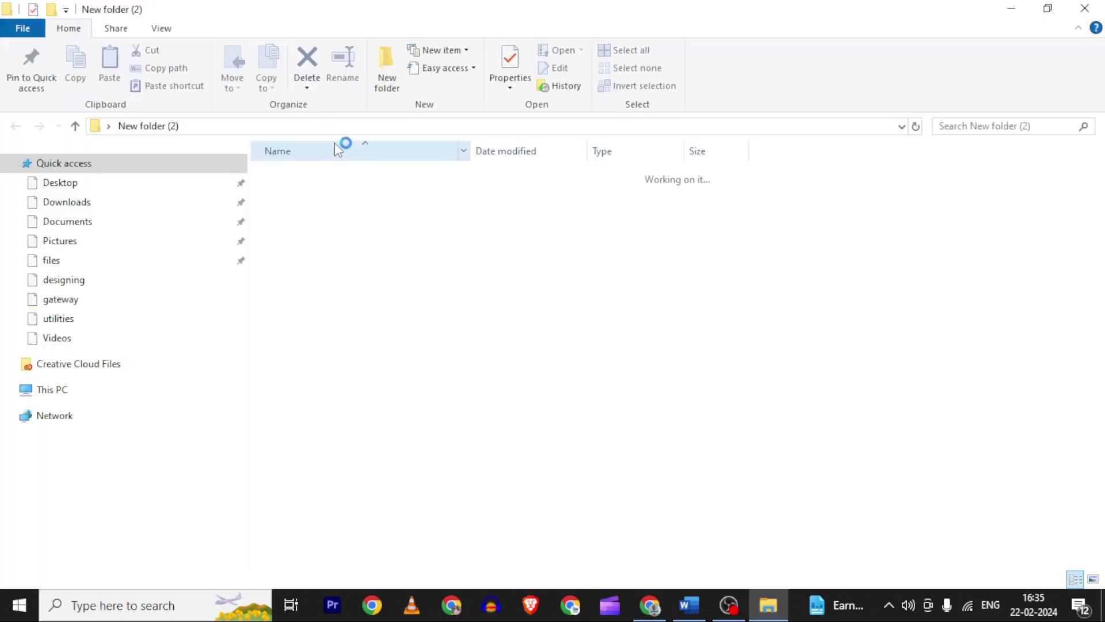
{"action": "right_click", "coordinate": [67, 394]}
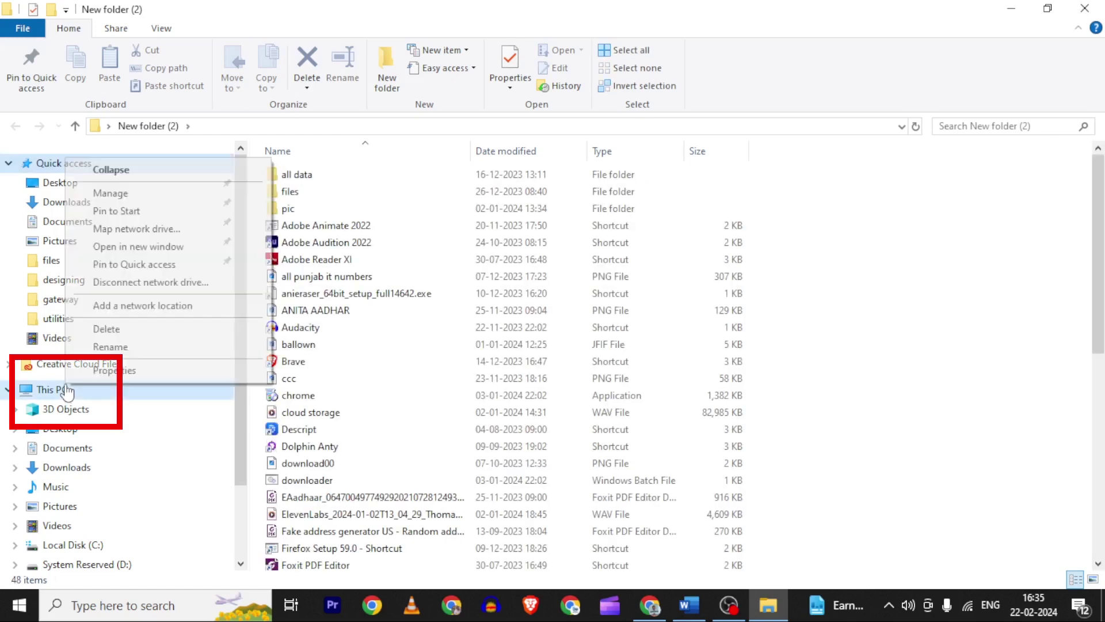
{"action": "left_click", "coordinate": [115, 371]}
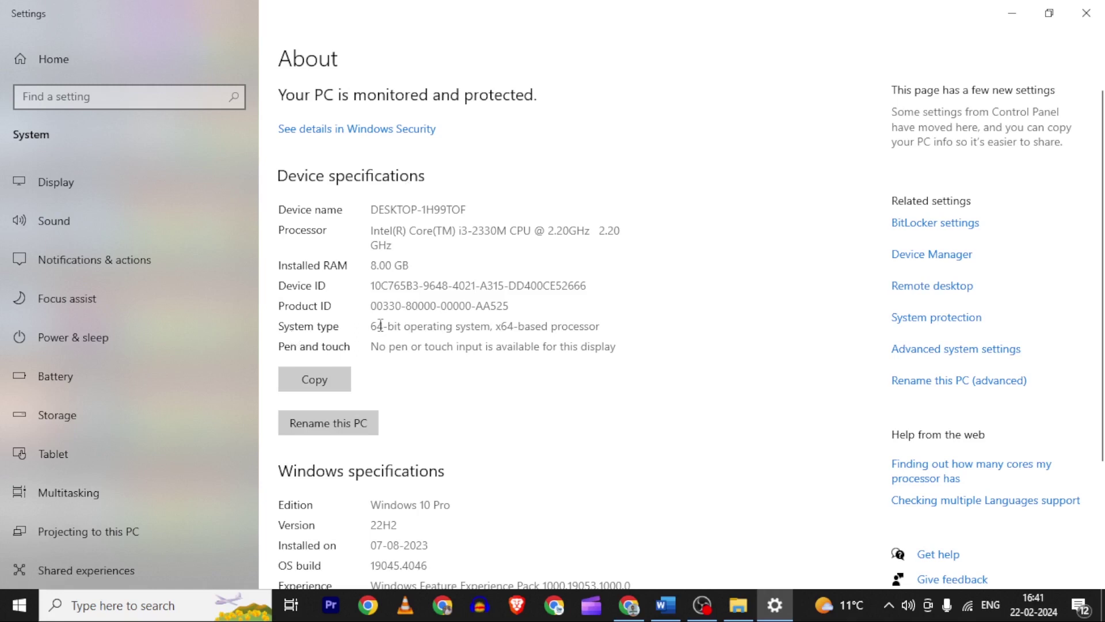
{"action": "left_click_drag", "start_coordinate": [372, 326], "coordinate": [608, 328]}
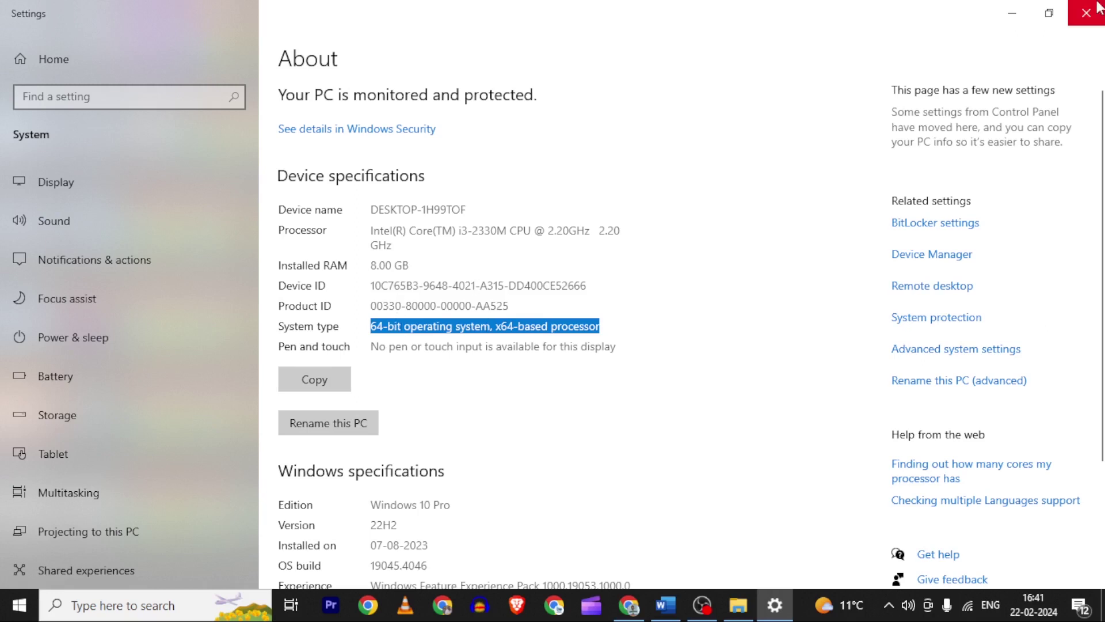
{"action": "left_click", "coordinate": [1093, 18]}
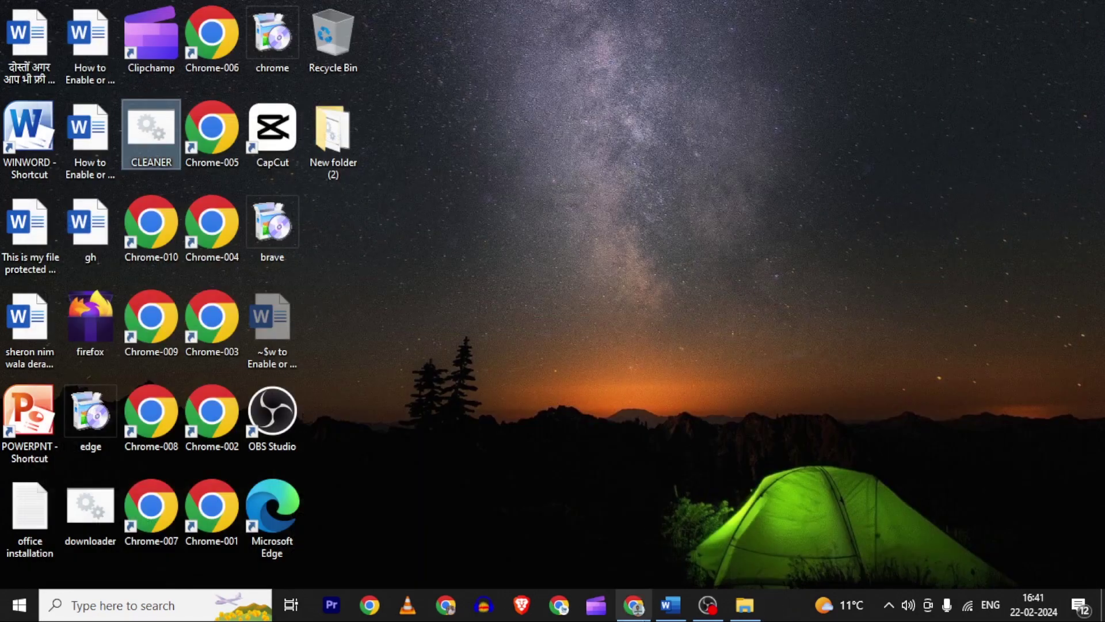
Step: Return to Chrome, show the downloaded msvcr100.zip in its folder, and extract it to an msvcr100 subfolder
{"action": "left_click", "coordinate": [651, 609]}
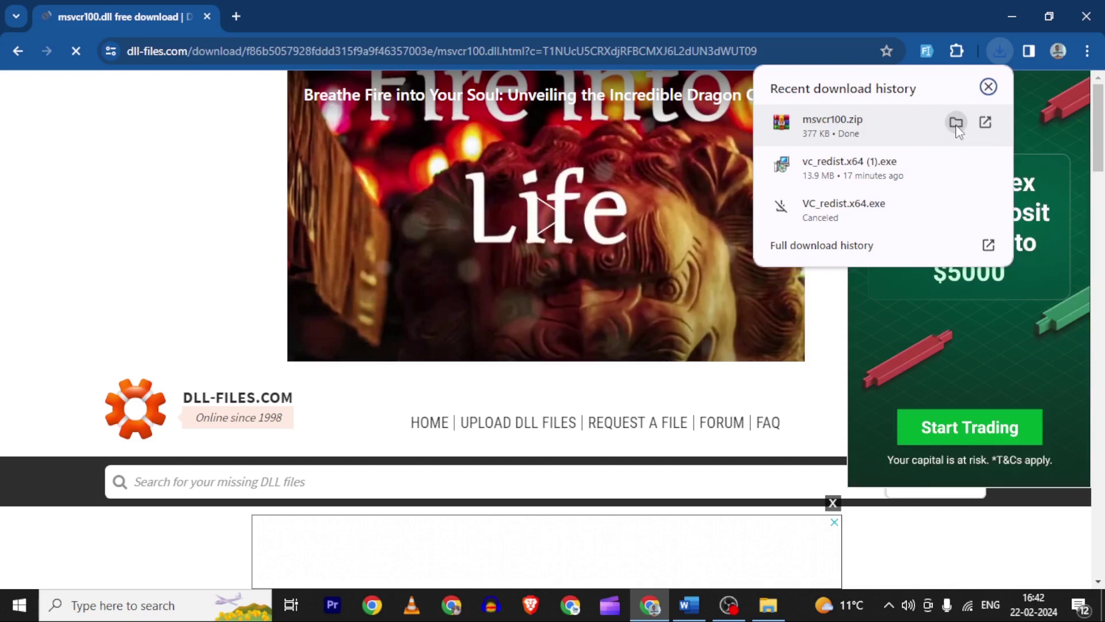
{"action": "left_click", "coordinate": [956, 123]}
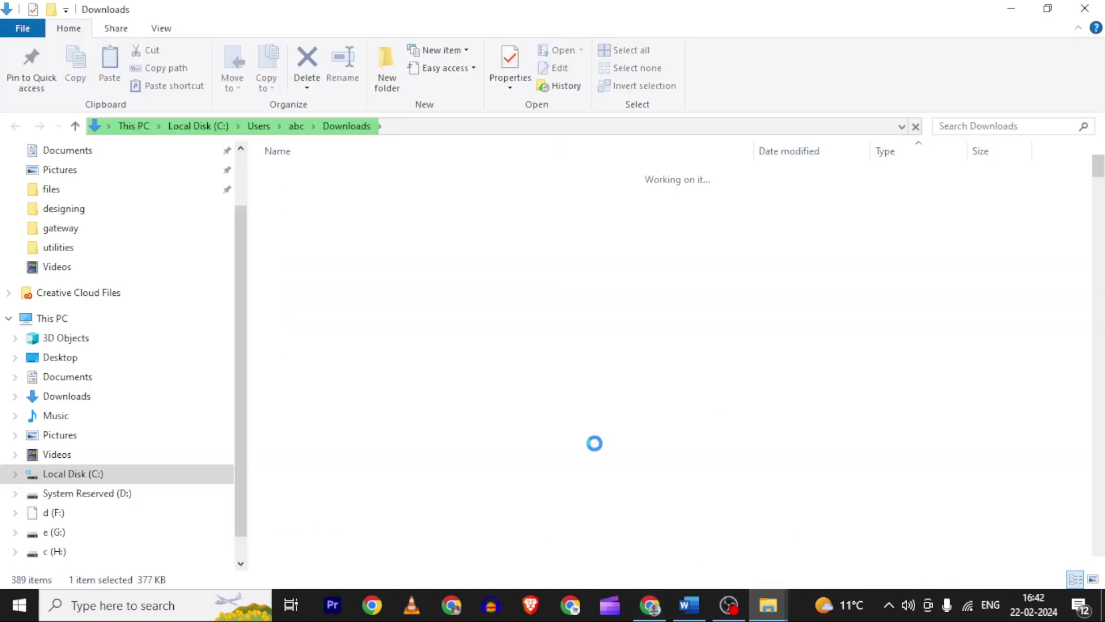
{"action": "right_click", "coordinate": [591, 199]}
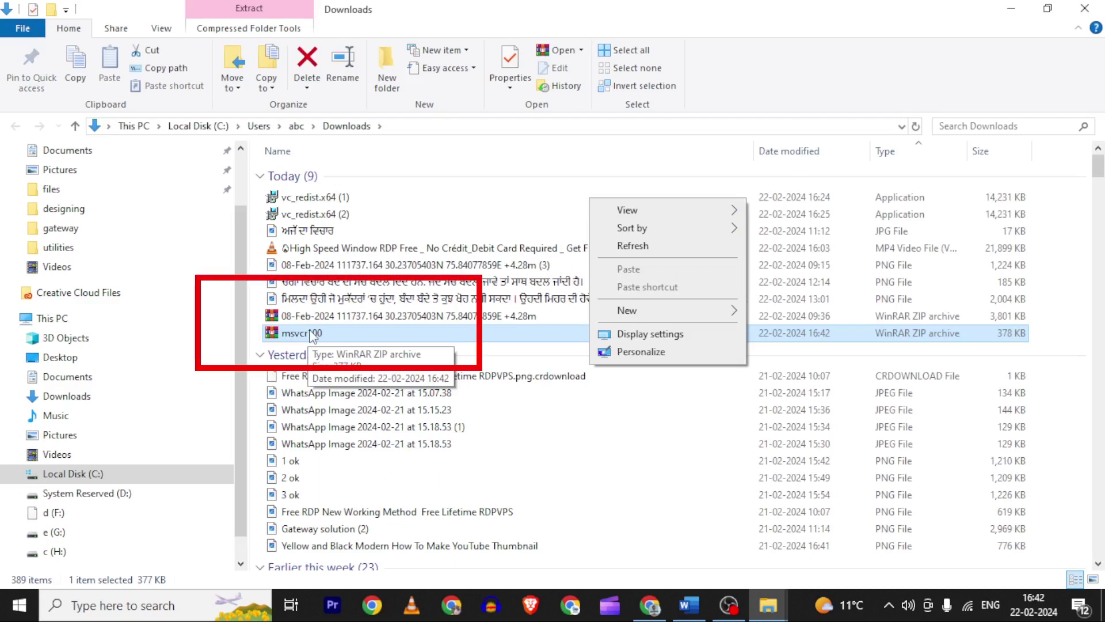
{"action": "right_click", "coordinate": [311, 334]}
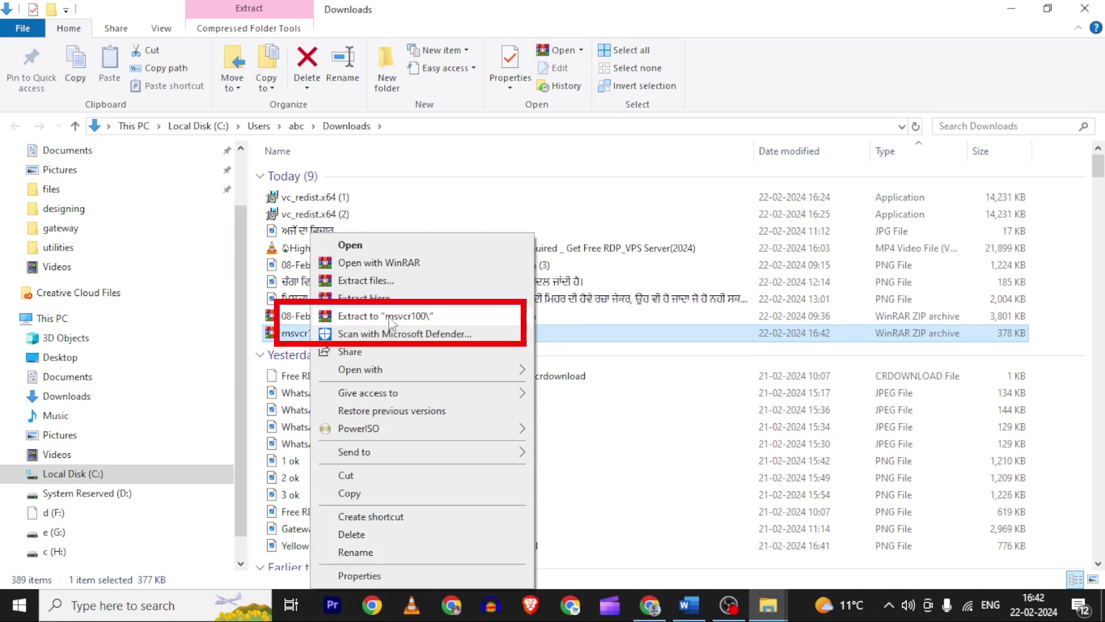
{"action": "left_click", "coordinate": [390, 318]}
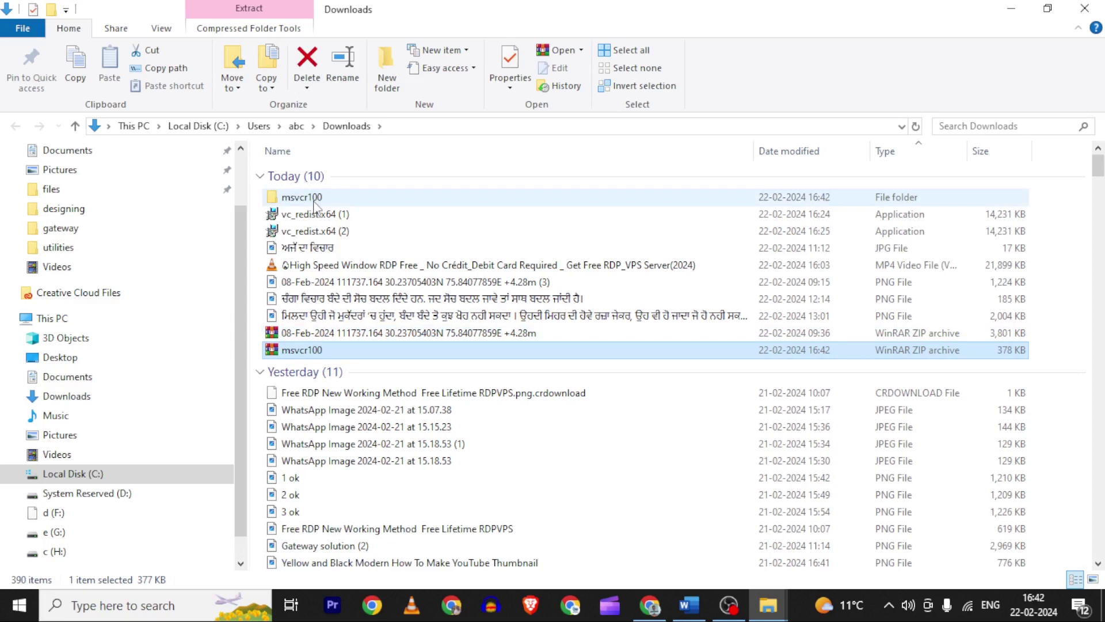
Step: Open the extracted msvcr100 folder and copy the msvcr100.dll file
{"action": "double_click", "coordinate": [314, 199]}
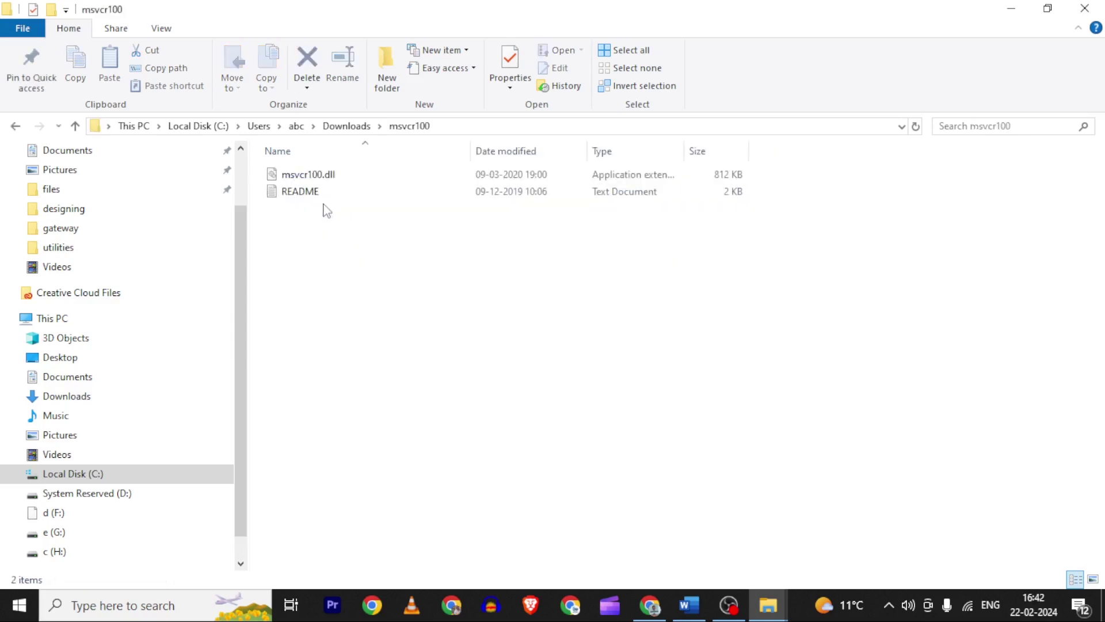
{"action": "left_click", "coordinate": [318, 177]}
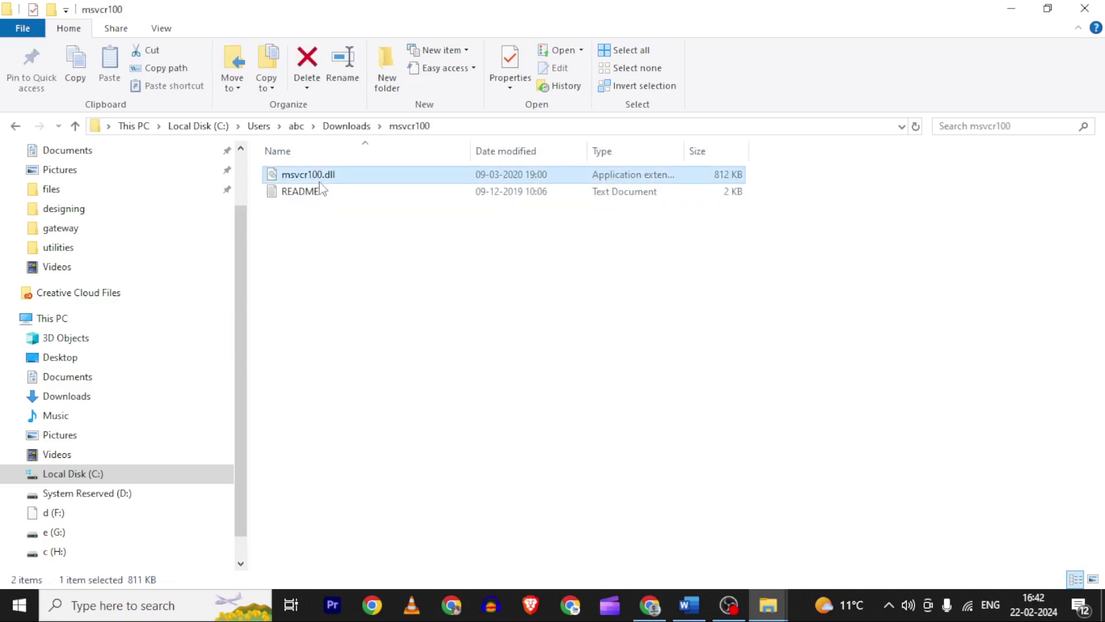
{"action": "left_click", "coordinate": [323, 174]}
Step: Go to the System32 folder inside Windows on Local Disk (C:)
{"action": "left_click", "coordinate": [94, 475]}
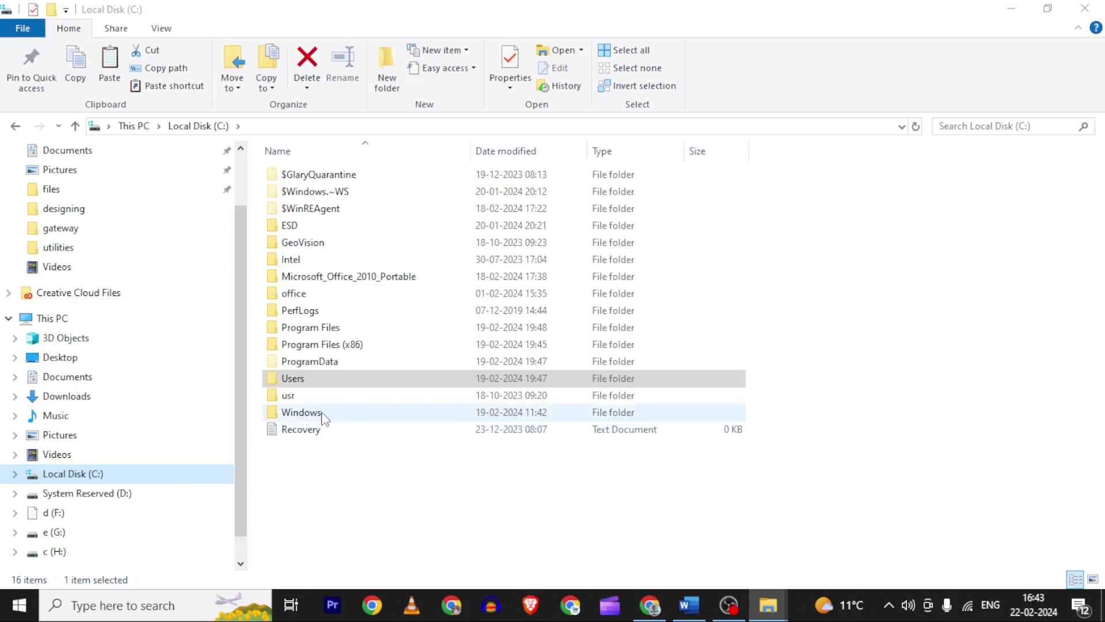
{"action": "double_click", "coordinate": [321, 416]}
{"action": "scroll", "coordinate": [353, 473], "scroll_direction": "down", "scroll_amount": 4}
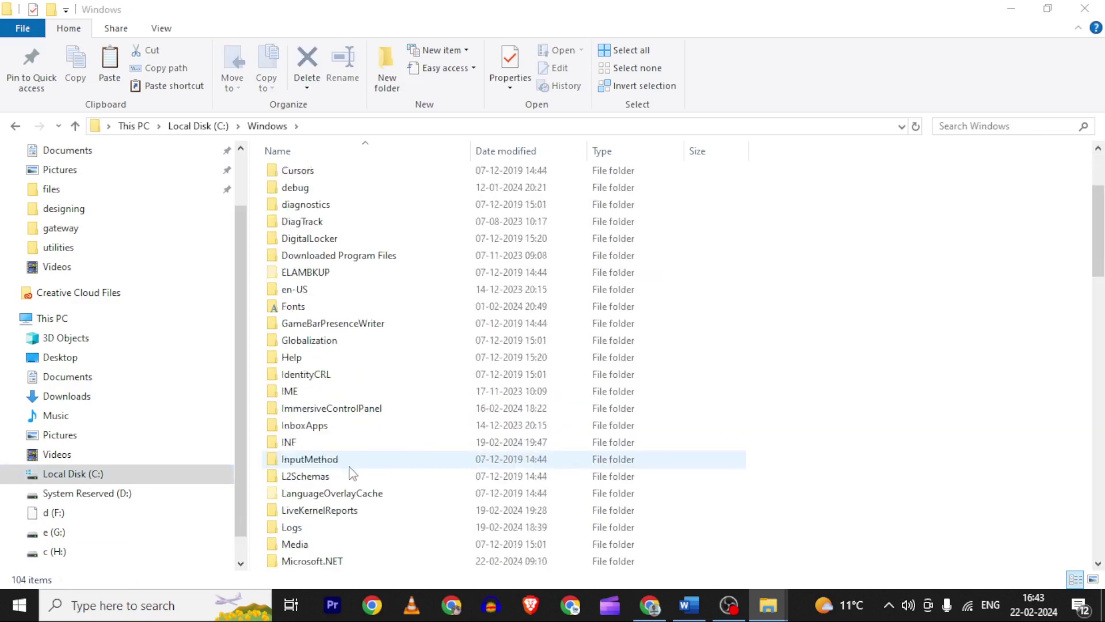
{"action": "scroll", "coordinate": [353, 473], "scroll_direction": "down", "scroll_amount": 7}
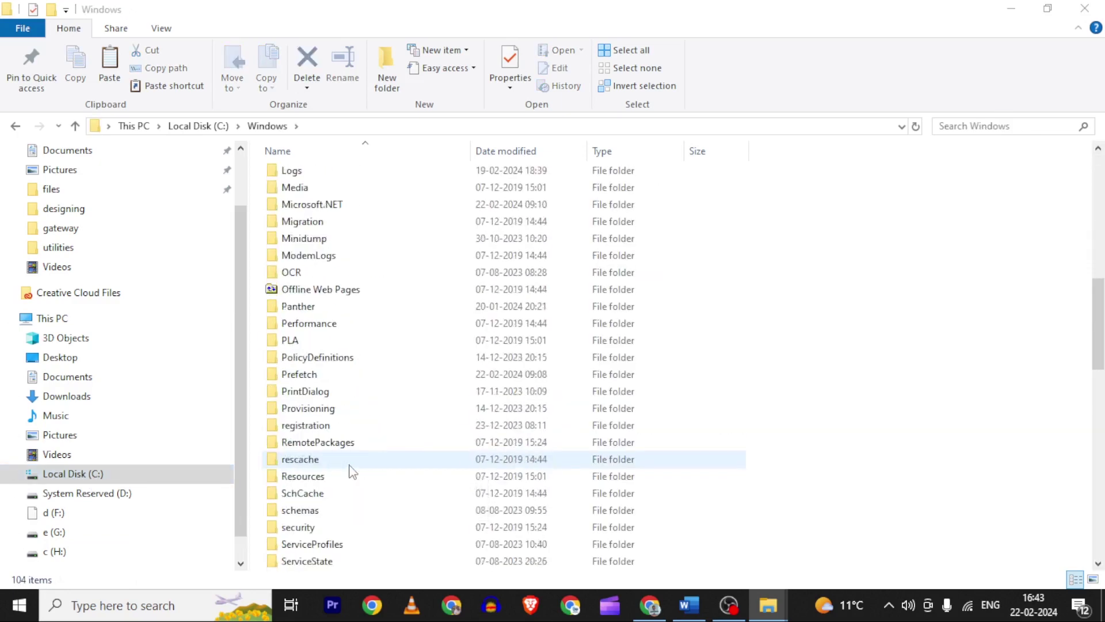
{"action": "scroll", "coordinate": [352, 473], "scroll_direction": "down", "scroll_amount": 5}
{"action": "left_click", "coordinate": [332, 479]}
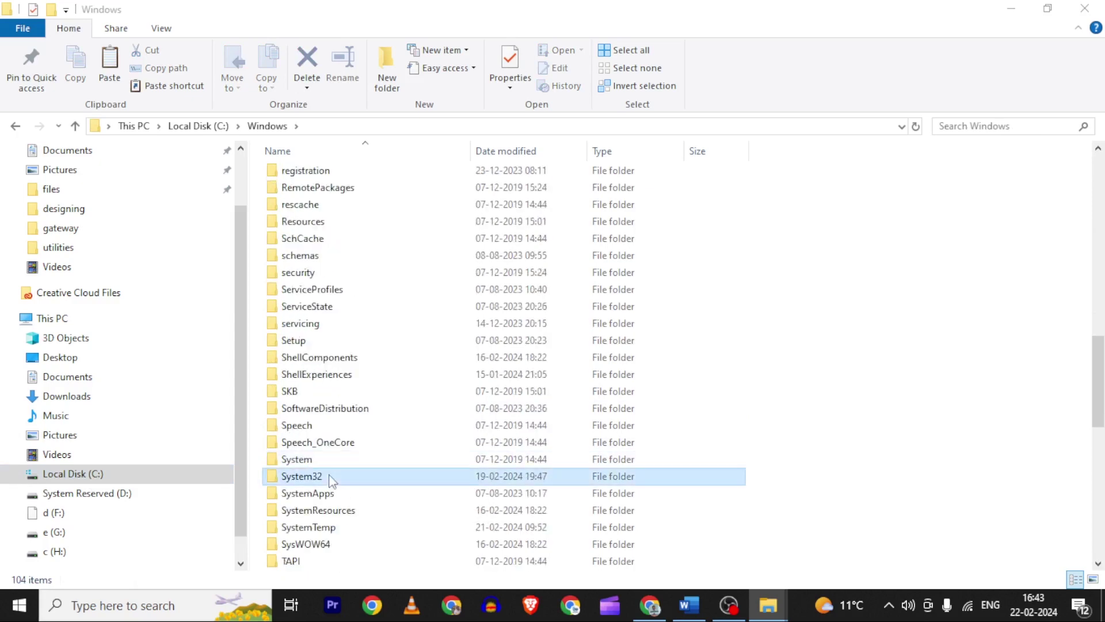
{"action": "double_click", "coordinate": [332, 479]}
Step: Paste msvcr100.dll into System32, replacing the existing file and granting administrator permission
{"action": "right_click", "coordinate": [835, 225]}
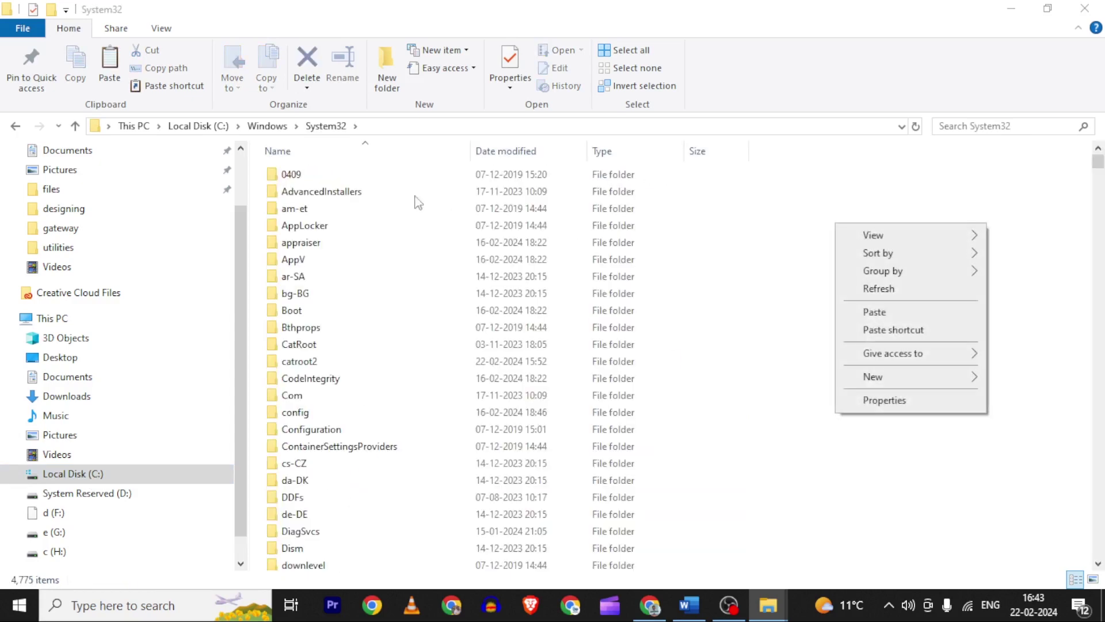
{"action": "left_click", "coordinate": [869, 316]}
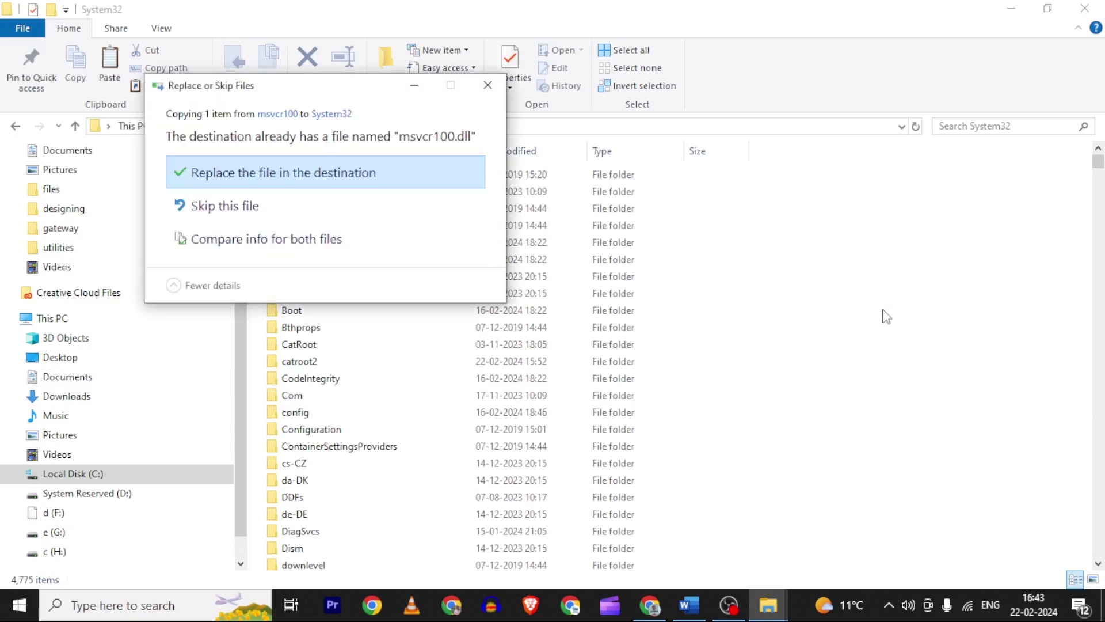
{"action": "left_click", "coordinate": [278, 176]}
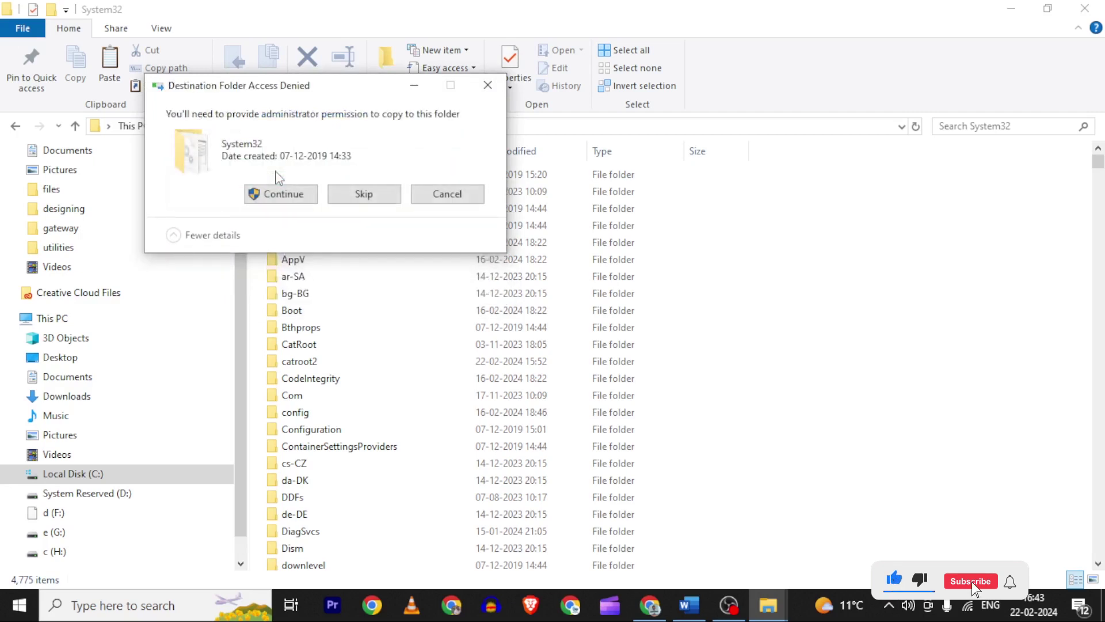
{"action": "left_click", "coordinate": [281, 194]}
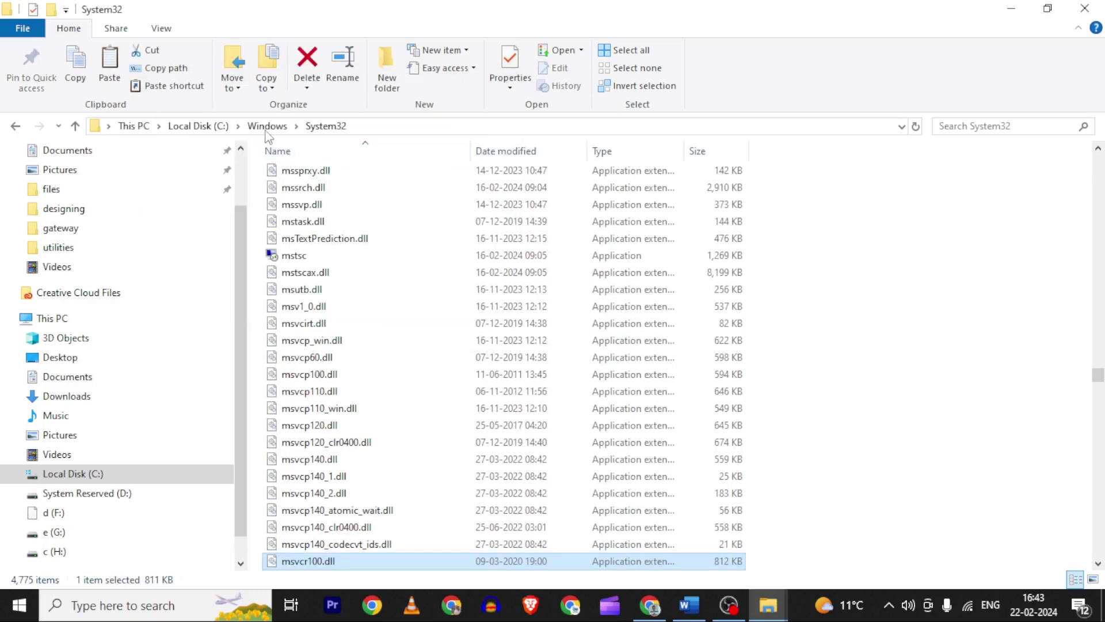
Step: Go back to the Windows folder and open its SysWOW64 folder
{"action": "left_click", "coordinate": [268, 126]}
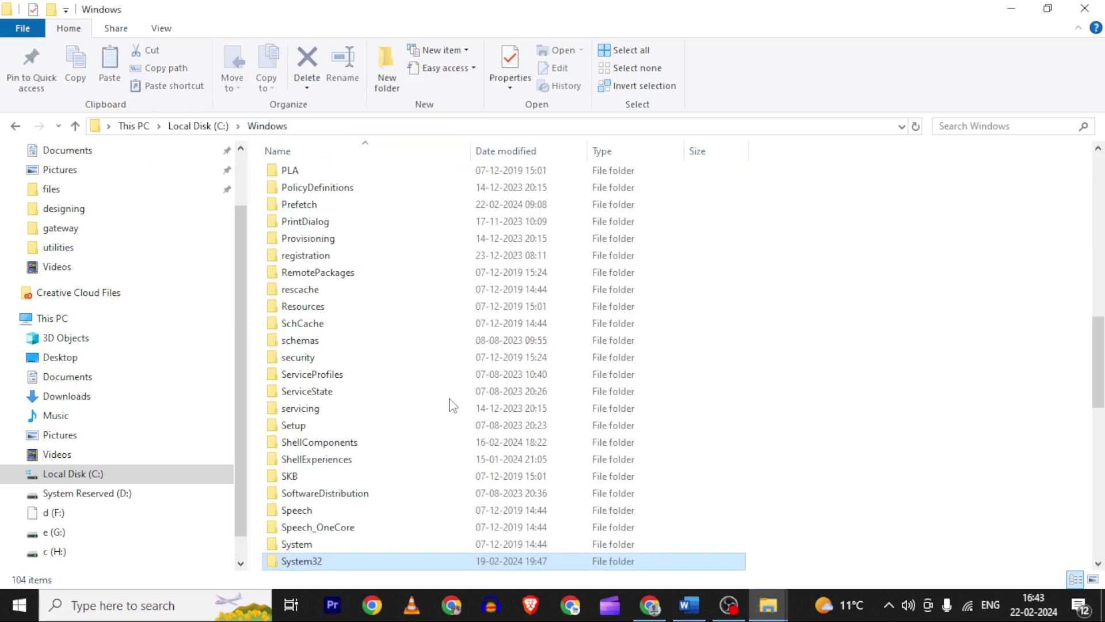
{"action": "scroll", "coordinate": [452, 404], "scroll_direction": "down", "scroll_amount": 3}
{"action": "left_click", "coordinate": [340, 476]}
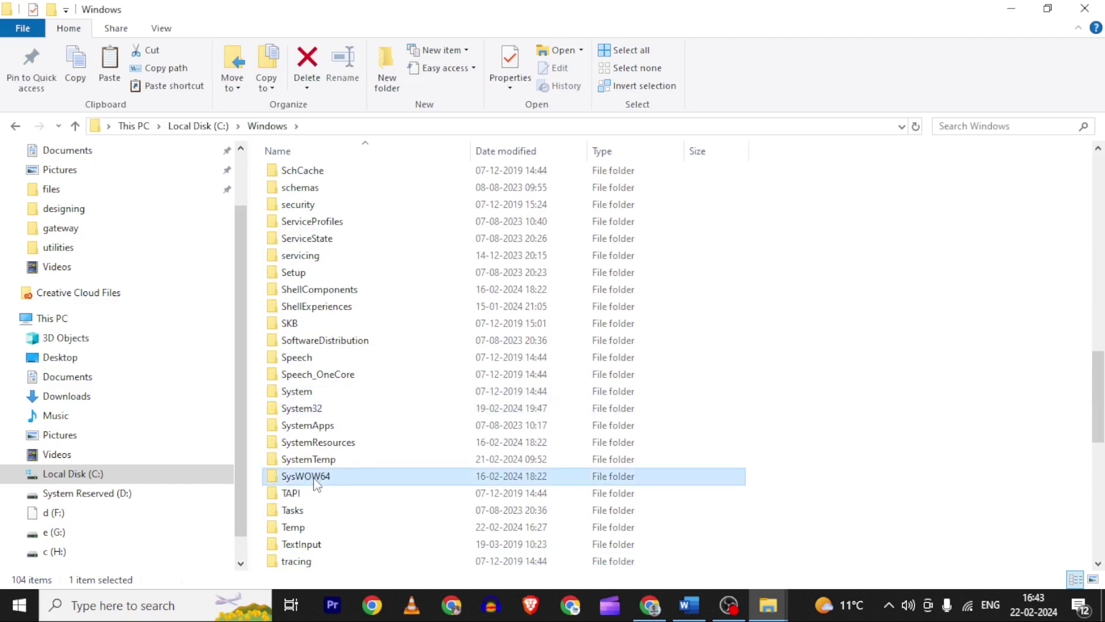
{"action": "double_click", "coordinate": [315, 479]}
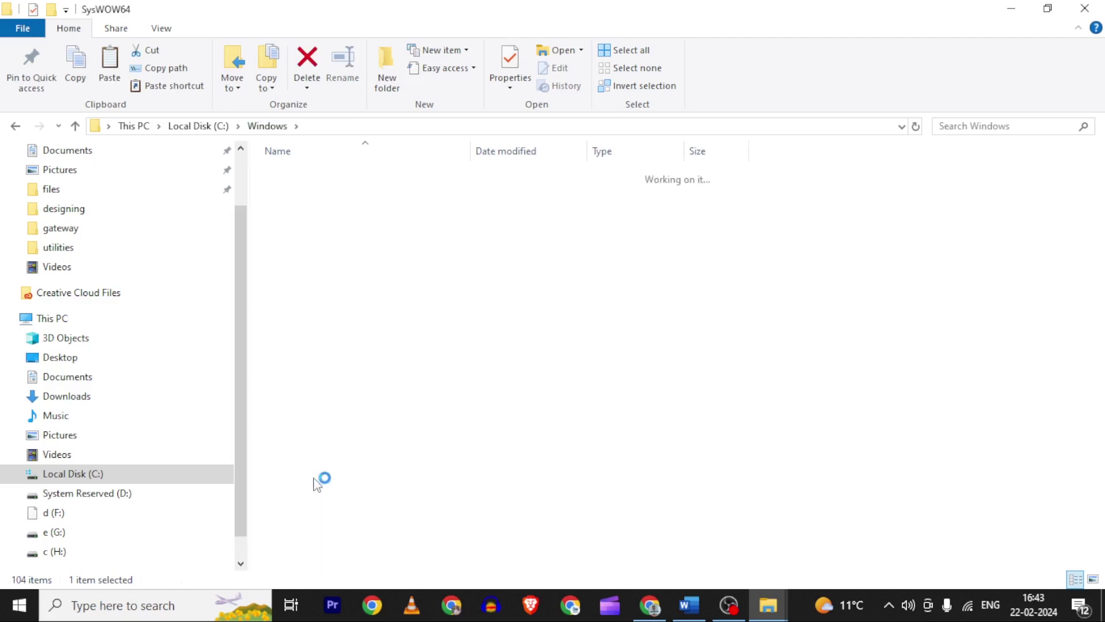
Step: Paste msvcr100.dll into SysWOW64, replacing the existing file and granting administrator permission
{"action": "right_click", "coordinate": [890, 256]}
{"action": "left_click", "coordinate": [917, 350]}
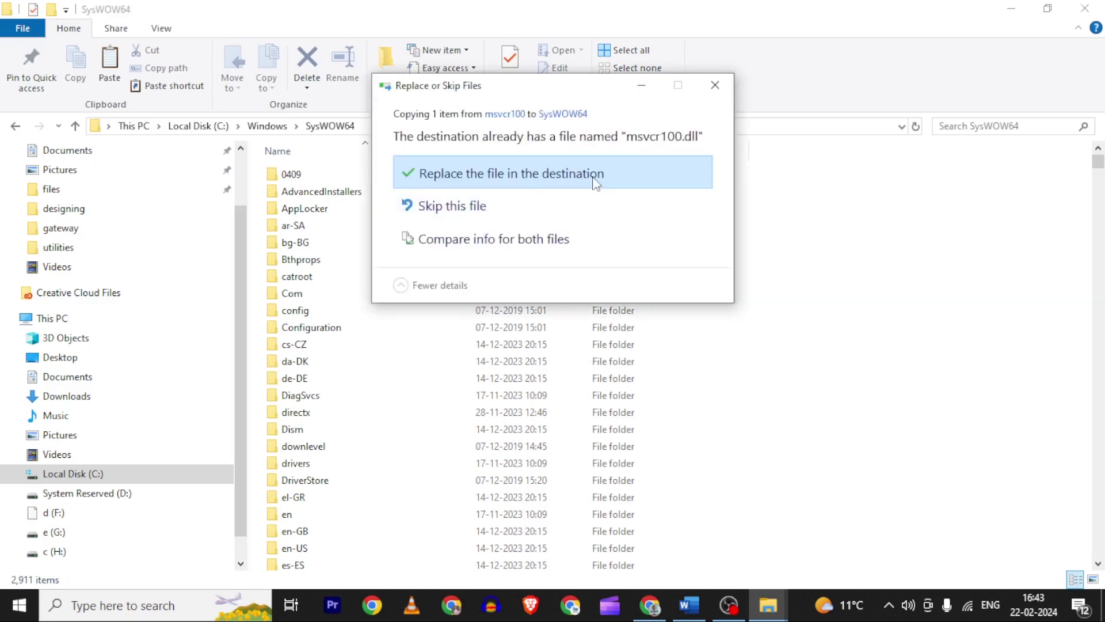
{"action": "left_click", "coordinate": [596, 183]}
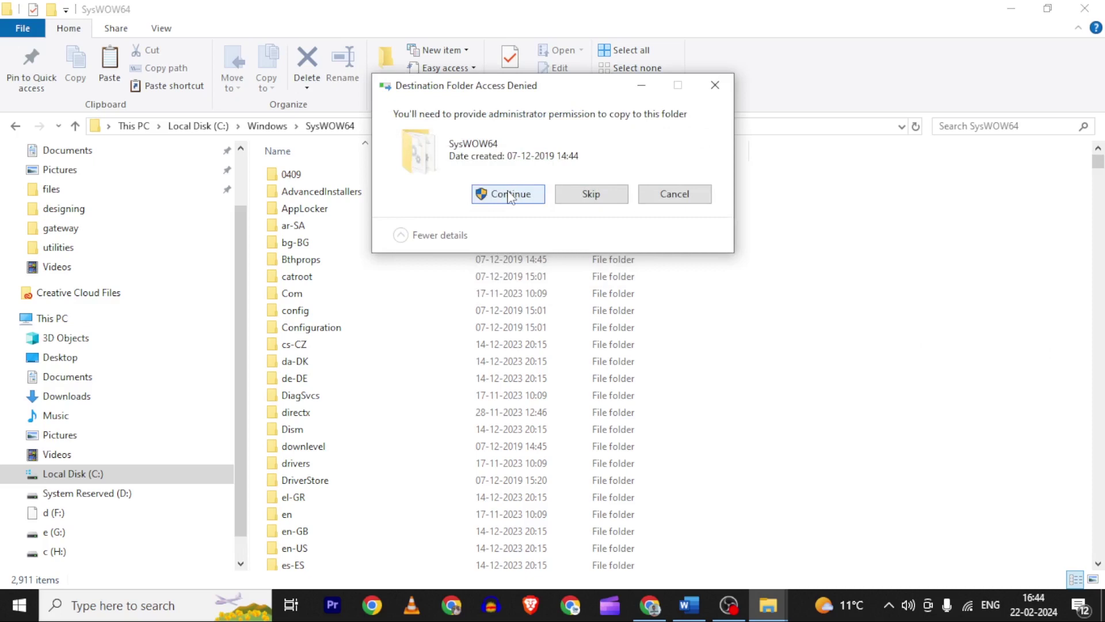
{"action": "left_click", "coordinate": [510, 195]}
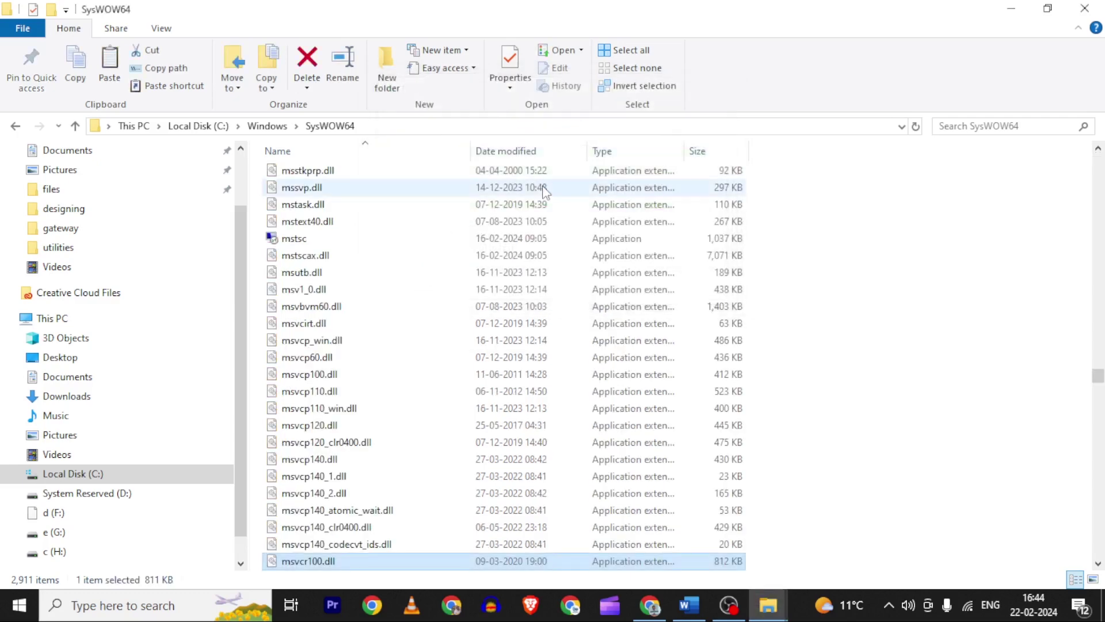
Step: Close the SysWOW64 window and refresh the desktop
{"action": "left_click", "coordinate": [1085, 8]}
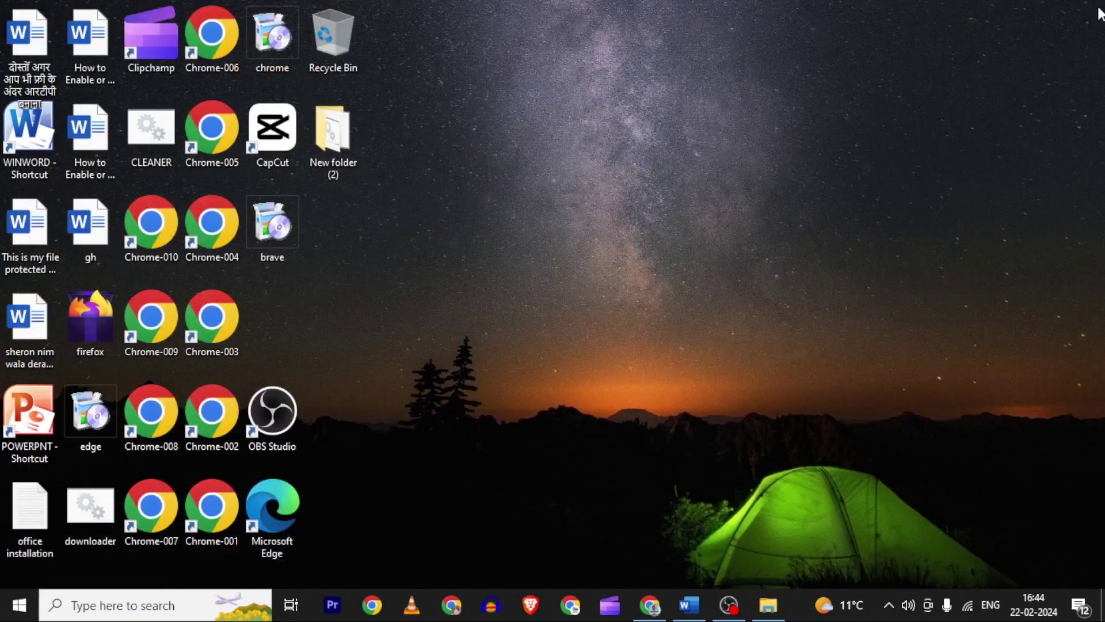
{"action": "right_click", "coordinate": [615, 115]}
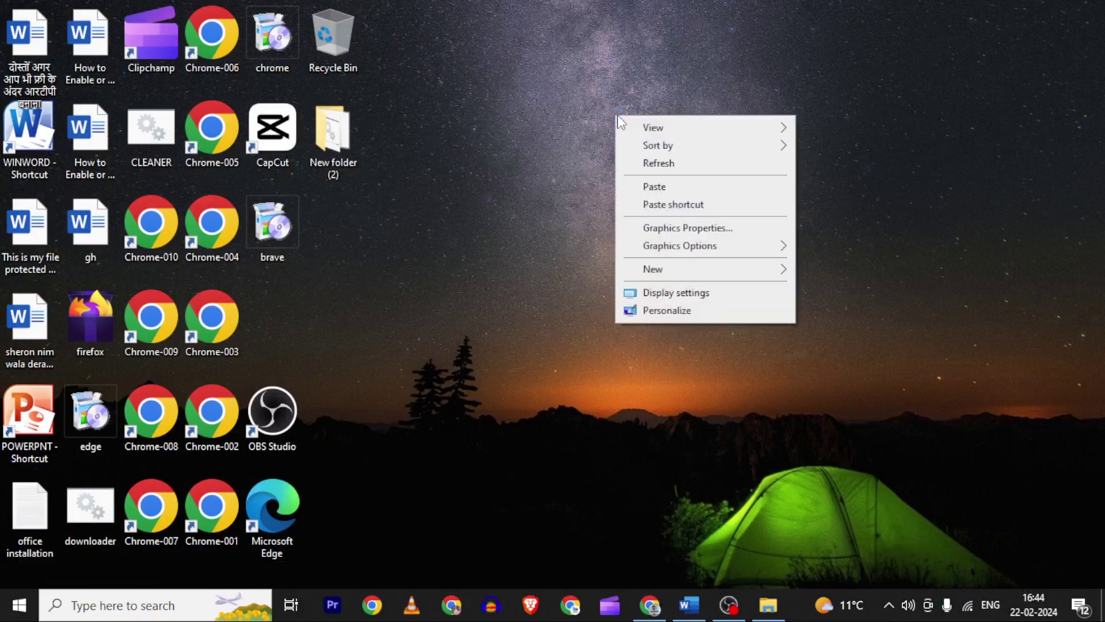
{"action": "left_click", "coordinate": [629, 164]}
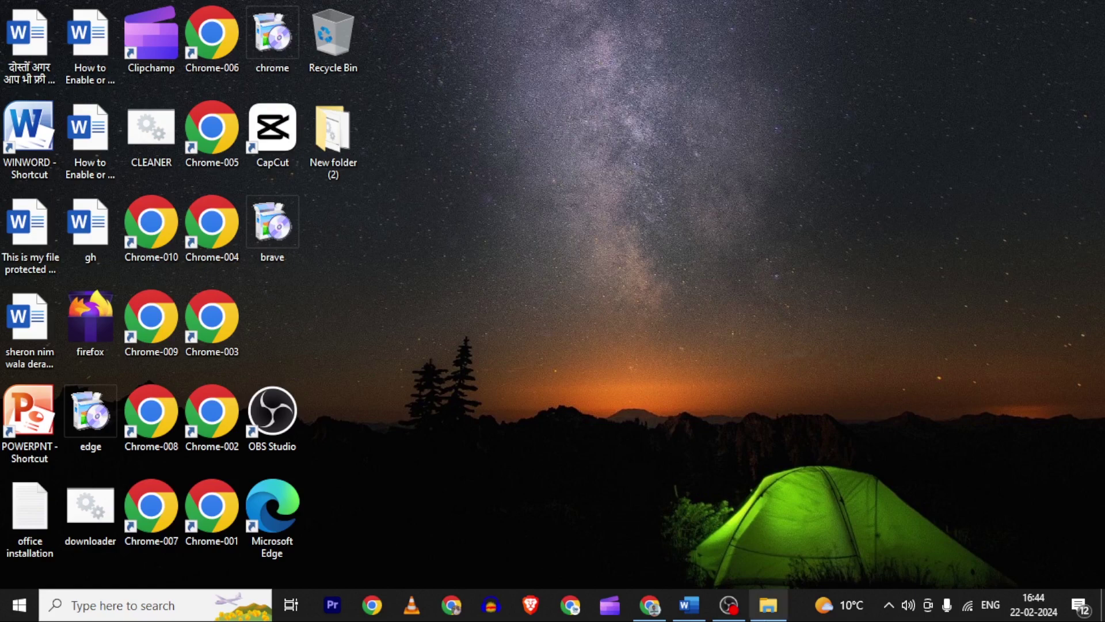
Step: Switch to the Word document and follow Method 2's Microsoft download link for the Visual C++ Redistributable
{"action": "left_click", "coordinate": [689, 604]}
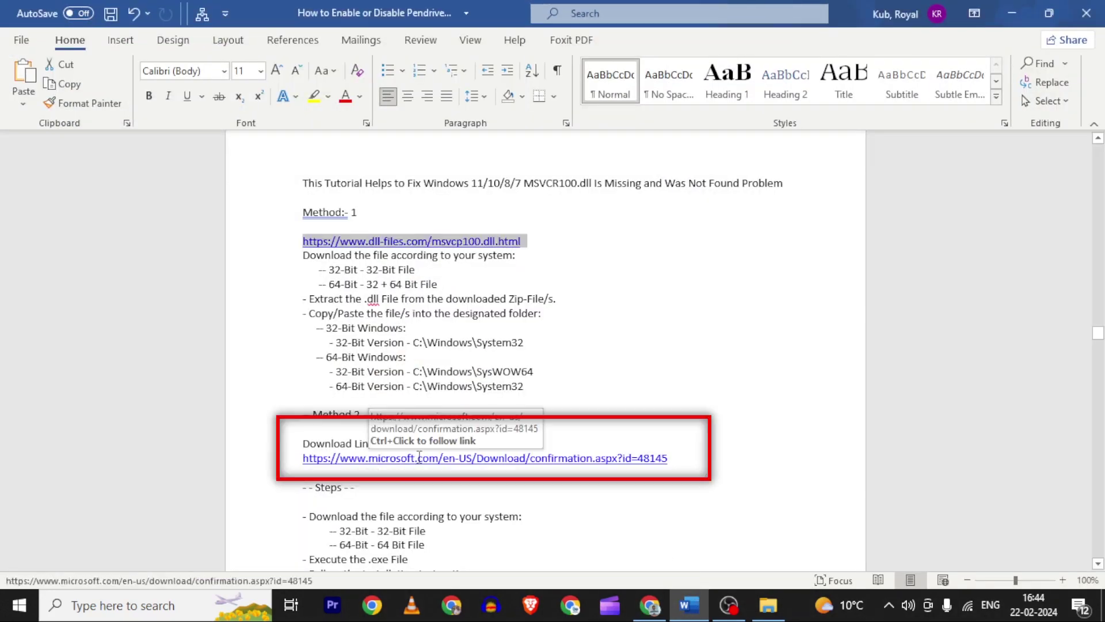
{"action": "left_click", "coordinate": [418, 458], "text": "ctrl"}
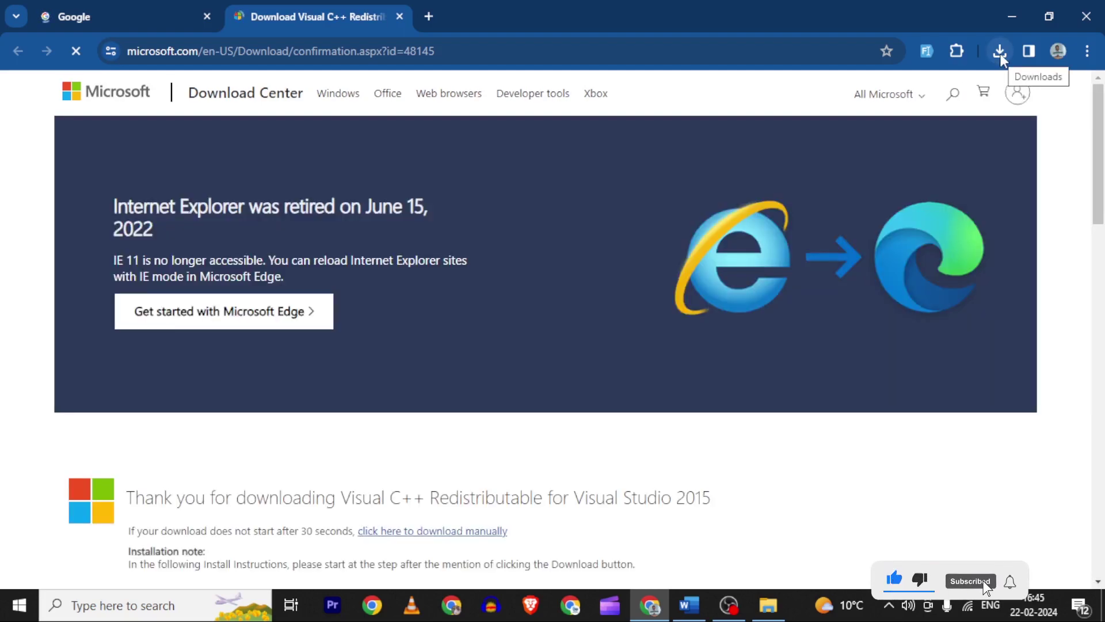
{"action": "scroll", "coordinate": [309, 419], "scroll_direction": "down", "scroll_amount": 1}
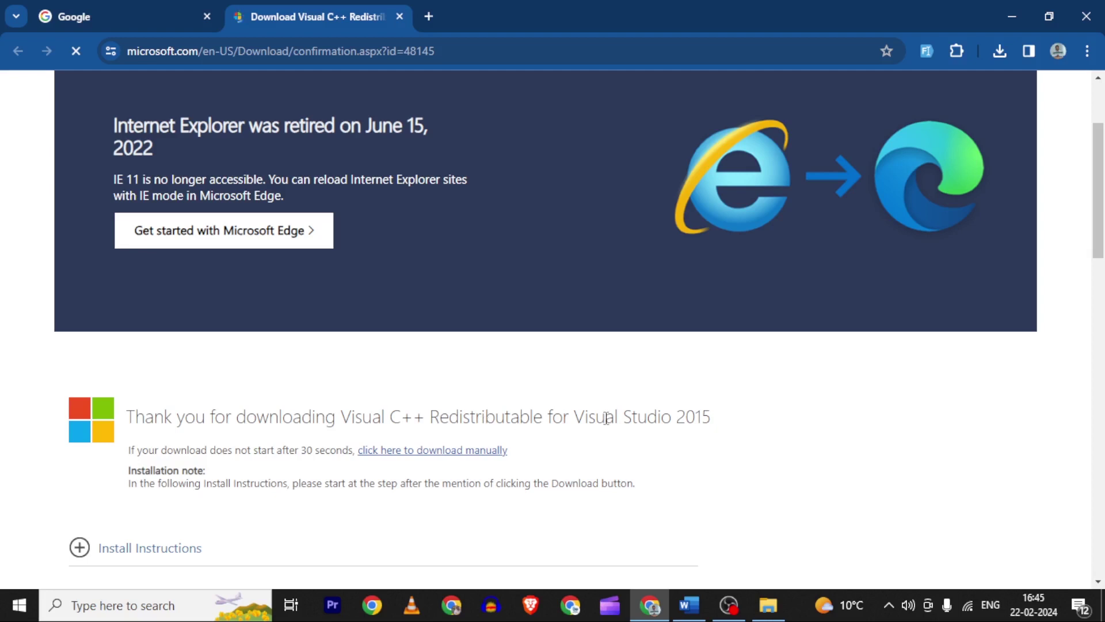
Step: Show the downloaded vc_redist.x64 (1).exe in its folder and run it
{"action": "left_click", "coordinate": [999, 51]}
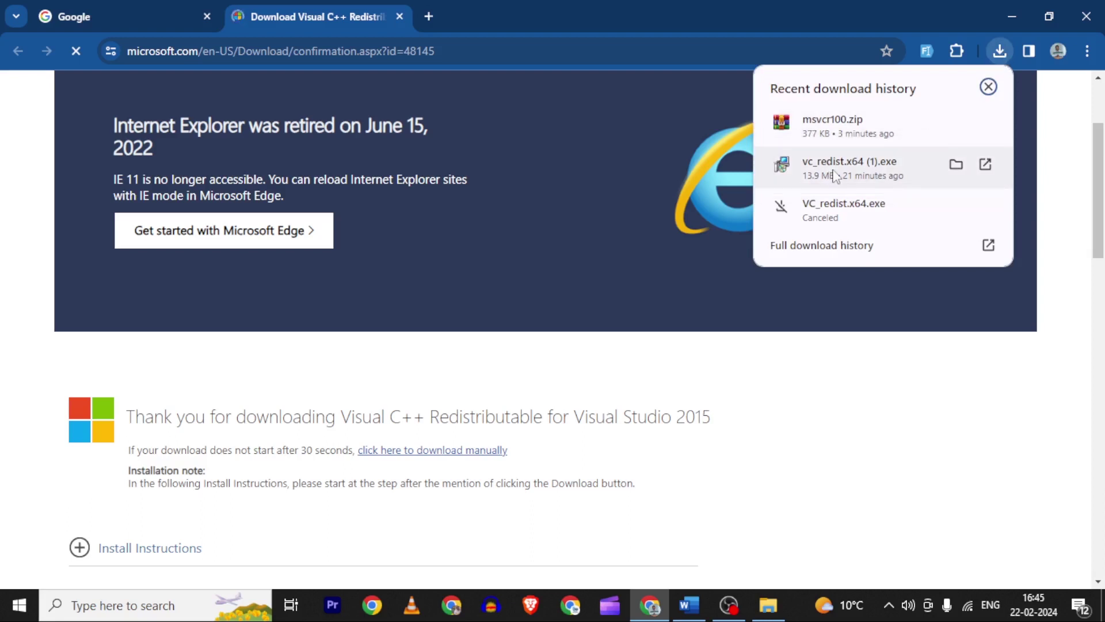
{"action": "left_click", "coordinate": [957, 165]}
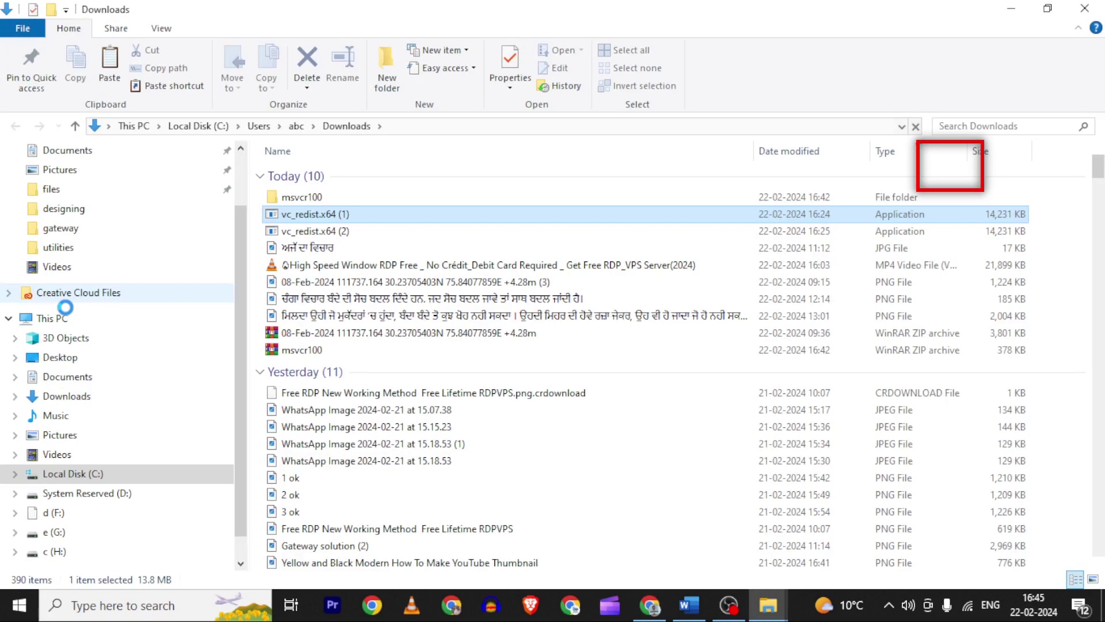
{"action": "double_click", "coordinate": [315, 218]}
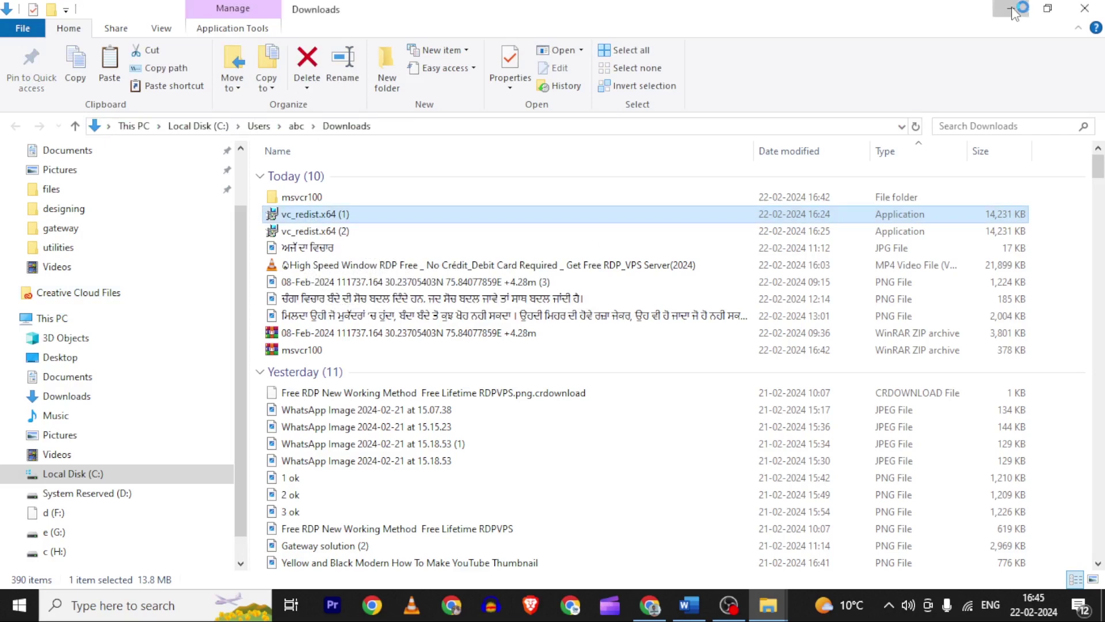
Step: Minimize the folder and browser windows, then accept the license terms and try to install Microsoft Visual C++ 2015 Redistributable (x64)
{"action": "left_click", "coordinate": [1012, 9]}
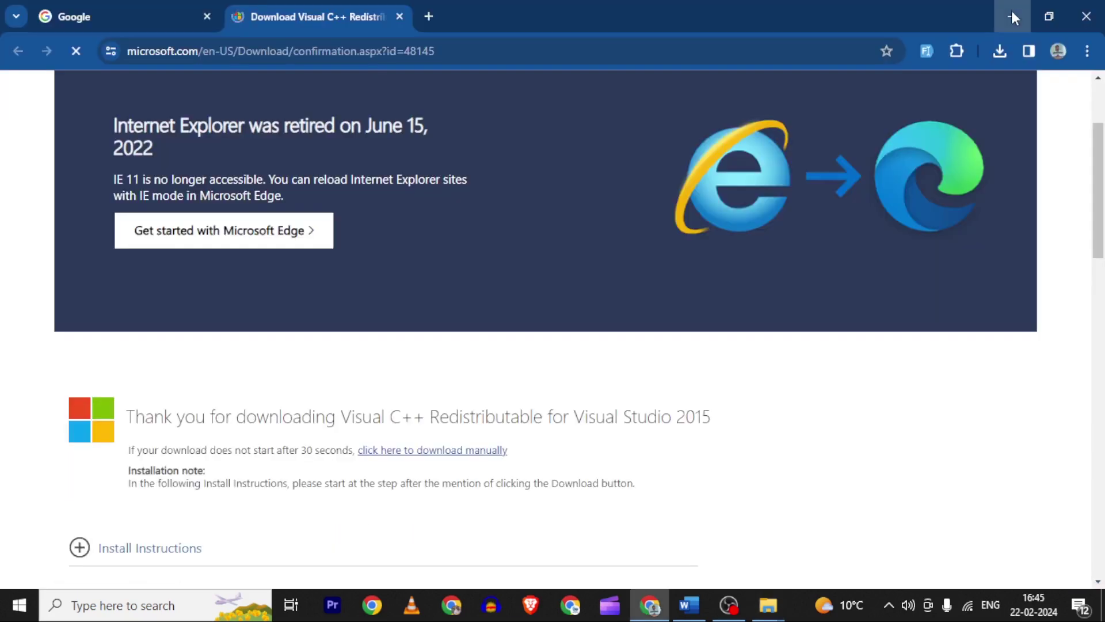
{"action": "left_click", "coordinate": [1012, 11]}
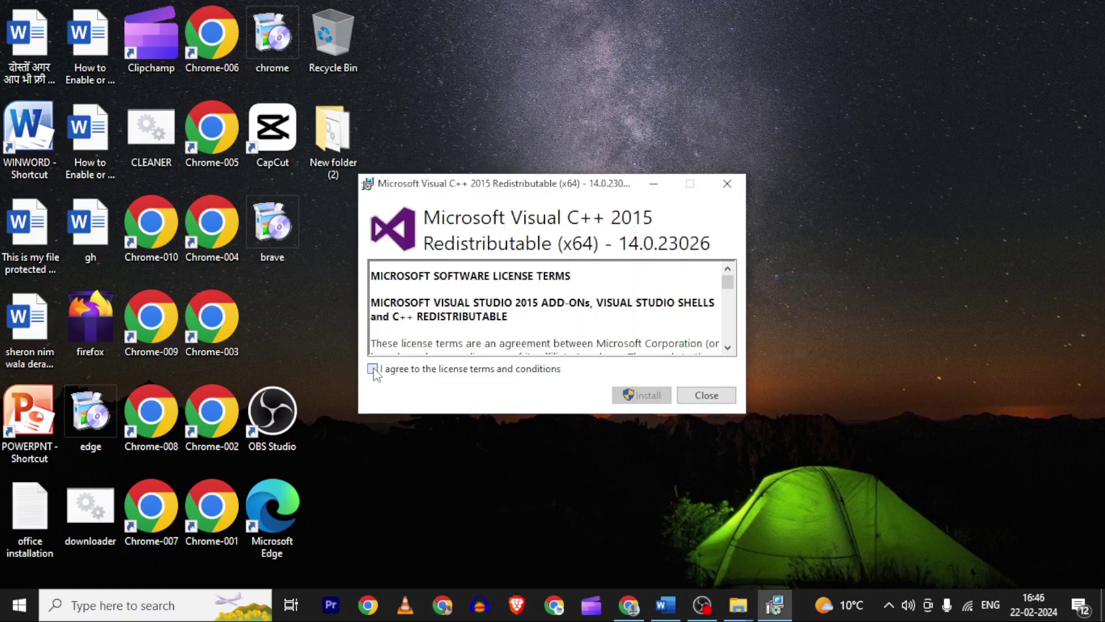
{"action": "left_click", "coordinate": [372, 369]}
{"action": "left_click", "coordinate": [631, 397]}
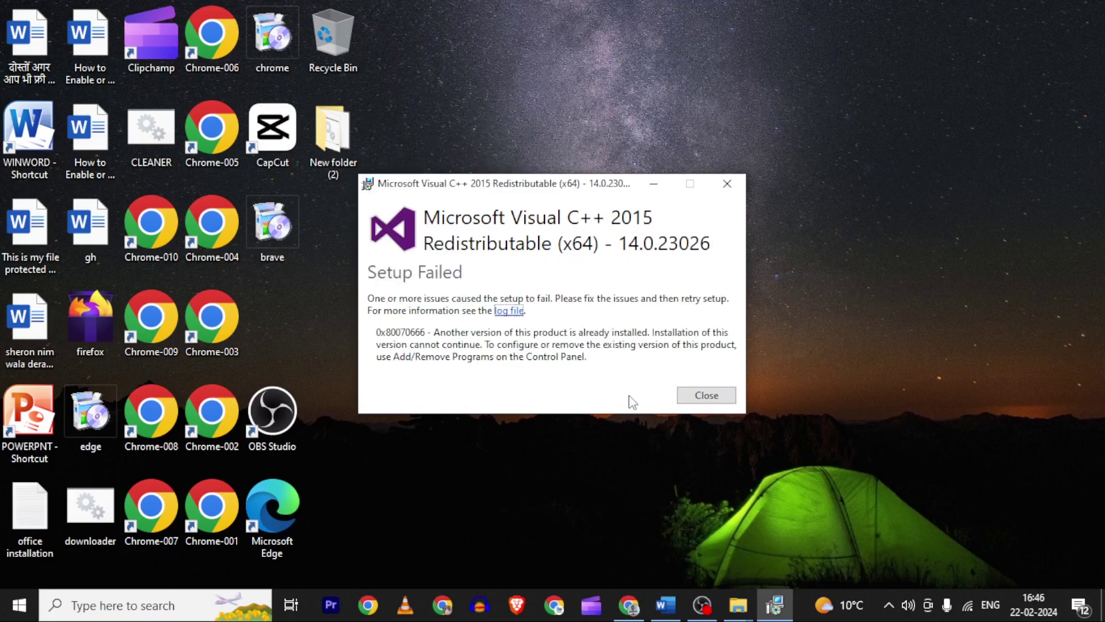
Step: View the setup log file, then close it and the installer
{"action": "left_click", "coordinate": [509, 312]}
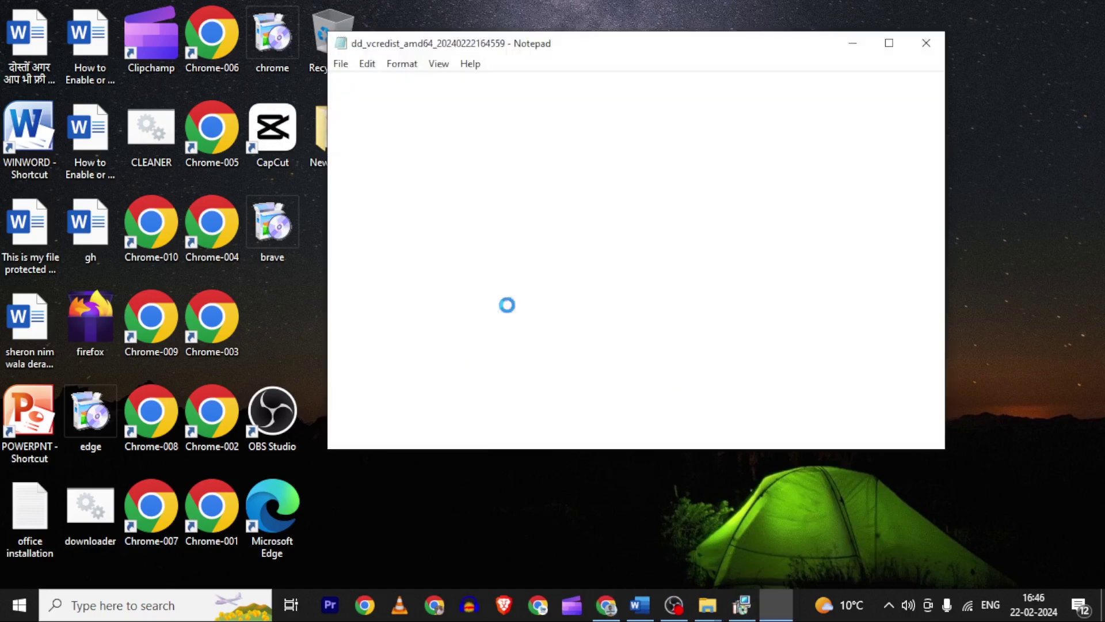
{"action": "left_click", "coordinate": [926, 46]}
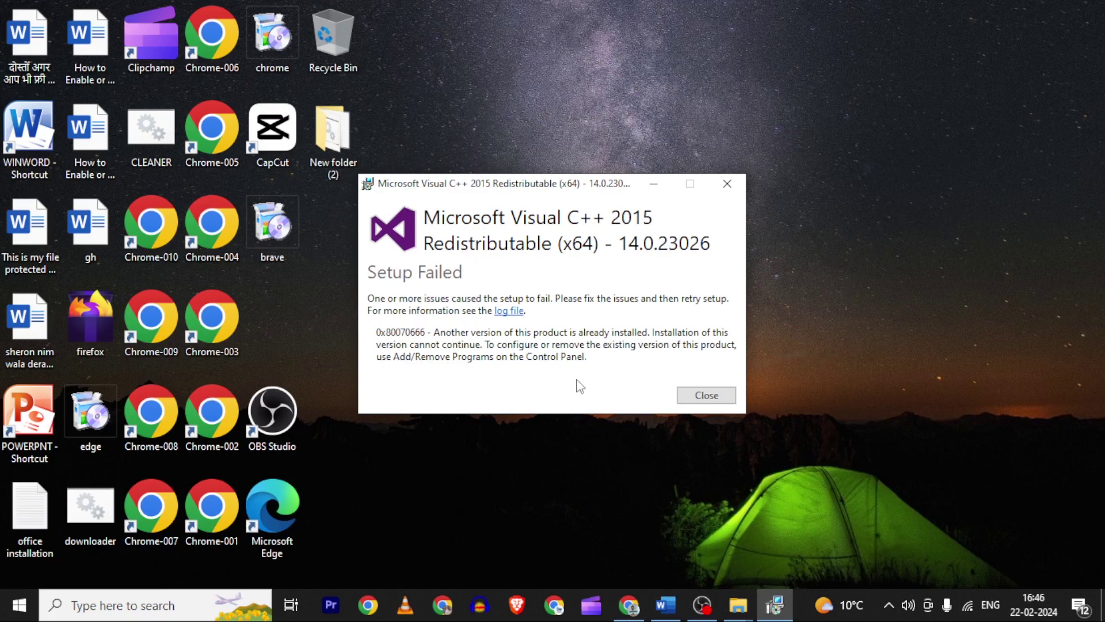
{"action": "left_click", "coordinate": [706, 394]}
Step: Search Windows for "control", open Control Panel, and go to Programs and Features
{"action": "left_click", "coordinate": [94, 607]}
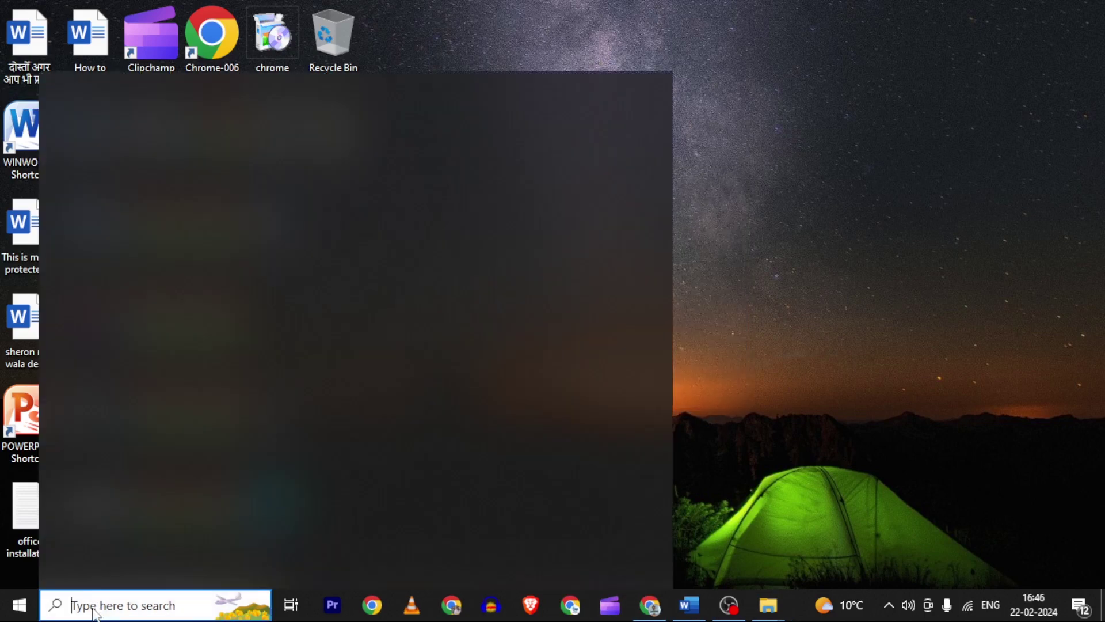
{"action": "type", "text": "contro"}
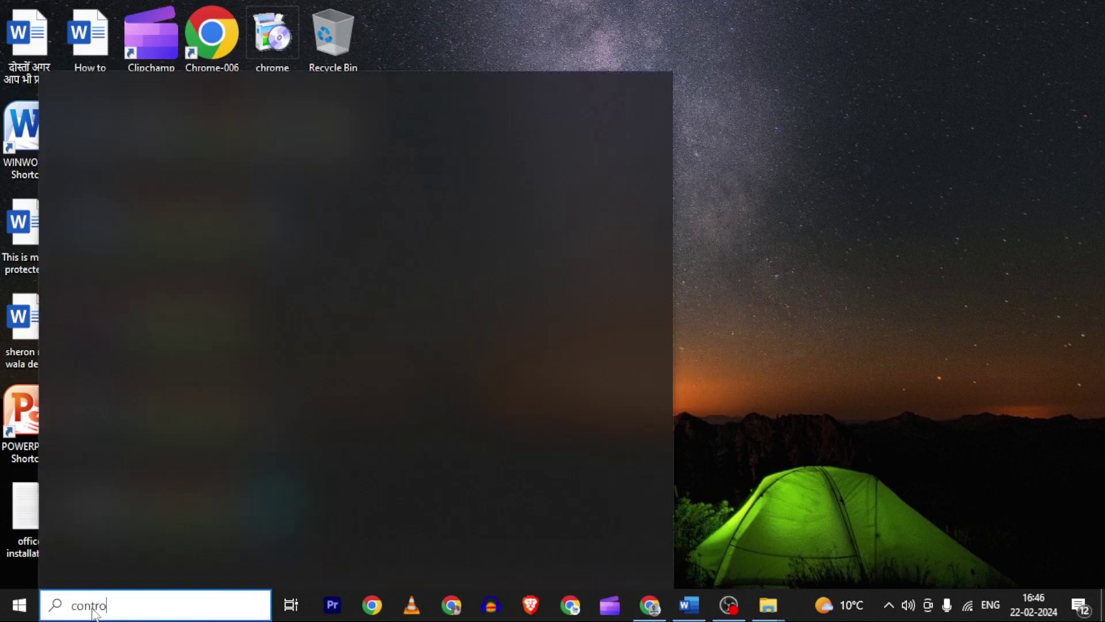
{"action": "type", "text": "l"}
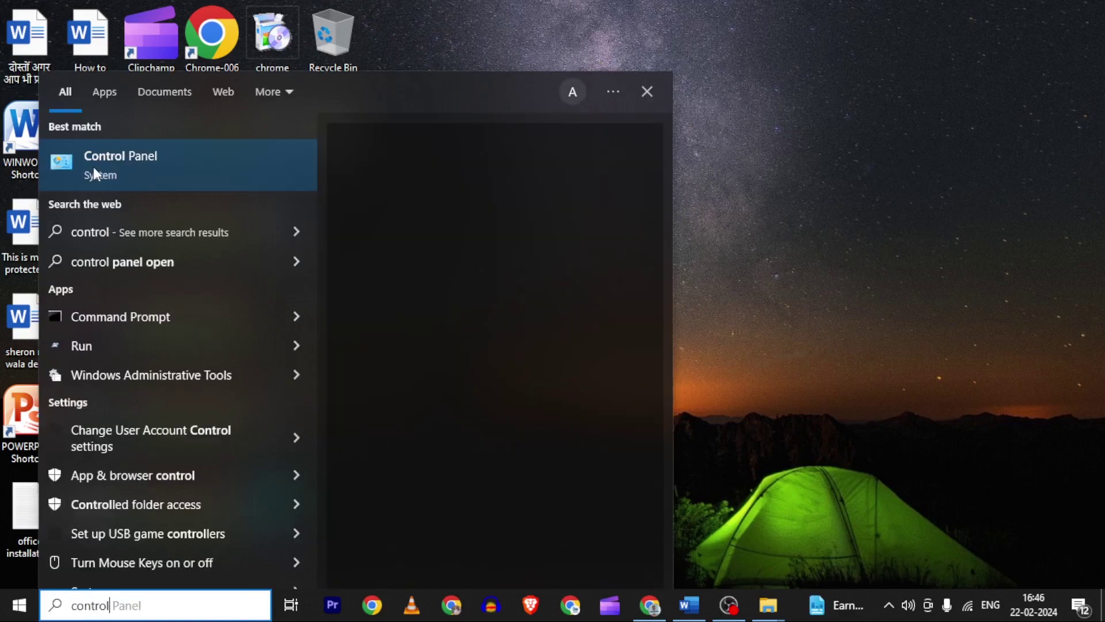
{"action": "left_click", "coordinate": [100, 168]}
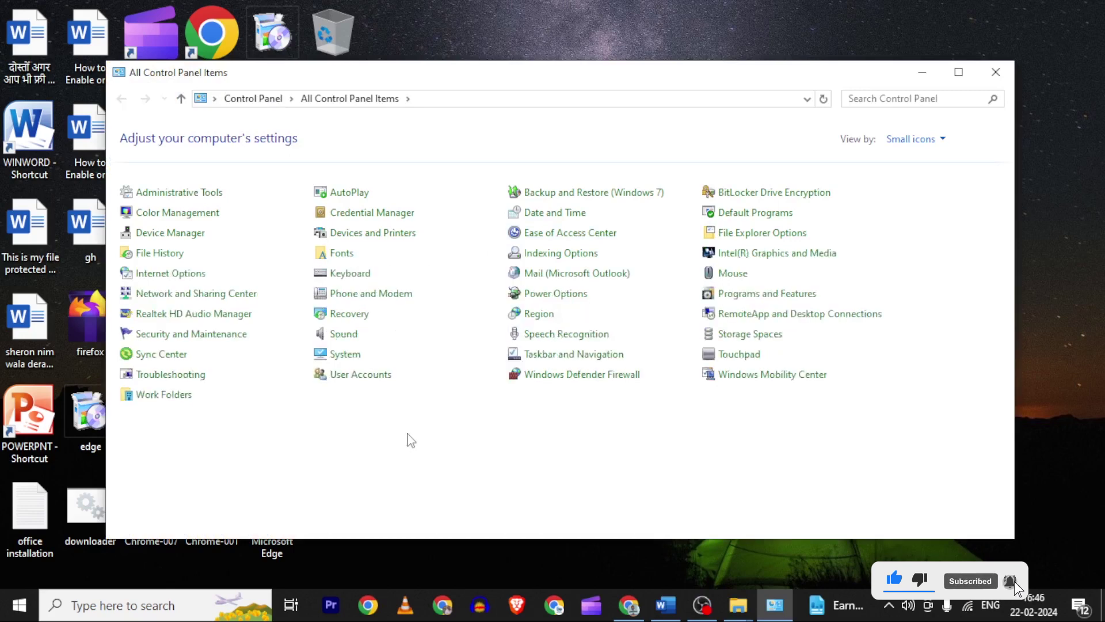
{"action": "left_click", "coordinate": [744, 293]}
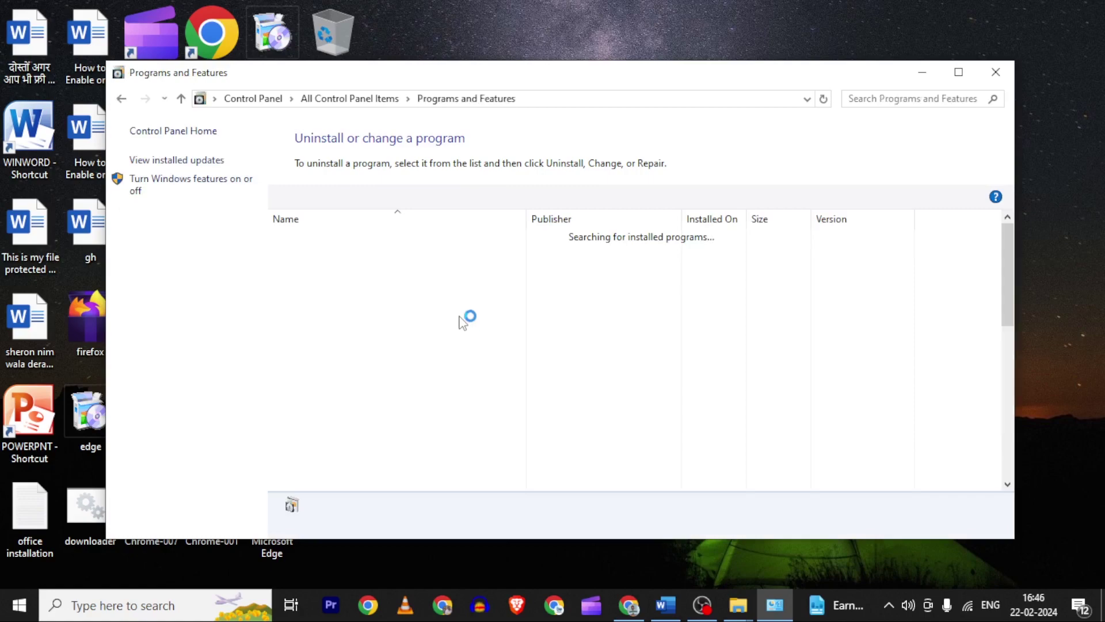
Step: Locate the Microsoft Visual C++ 2015-2022 Redistributable entries among the installed programs and select the x86 one
{"action": "left_click", "coordinate": [409, 315]}
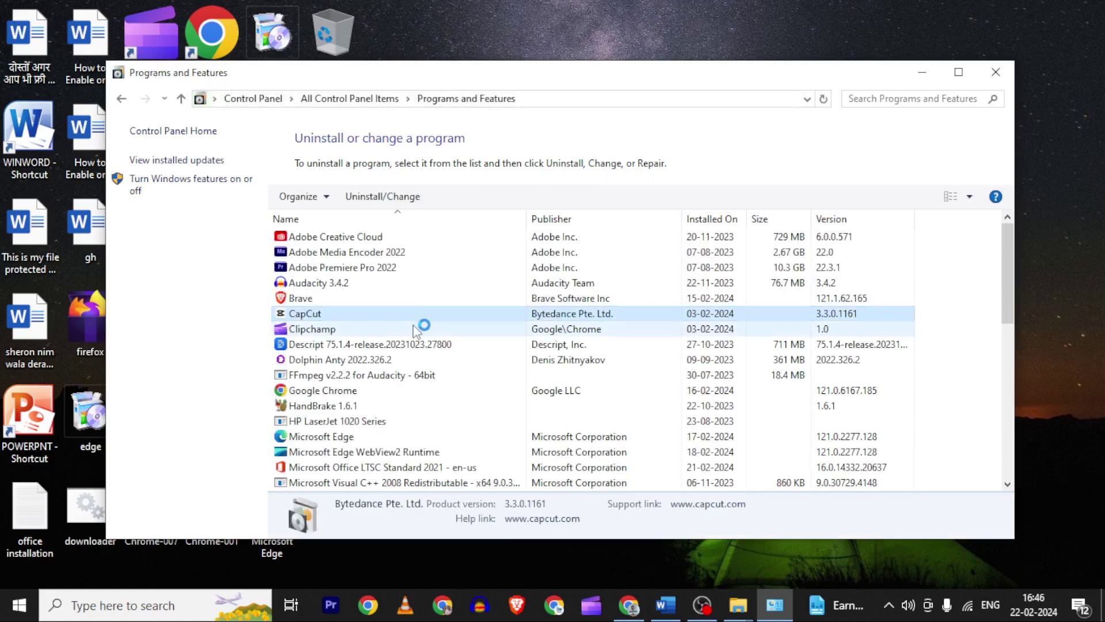
{"action": "scroll", "coordinate": [413, 322], "scroll_direction": "down", "scroll_amount": 3}
{"action": "scroll", "coordinate": [395, 459], "scroll_direction": "down", "scroll_amount": 1}
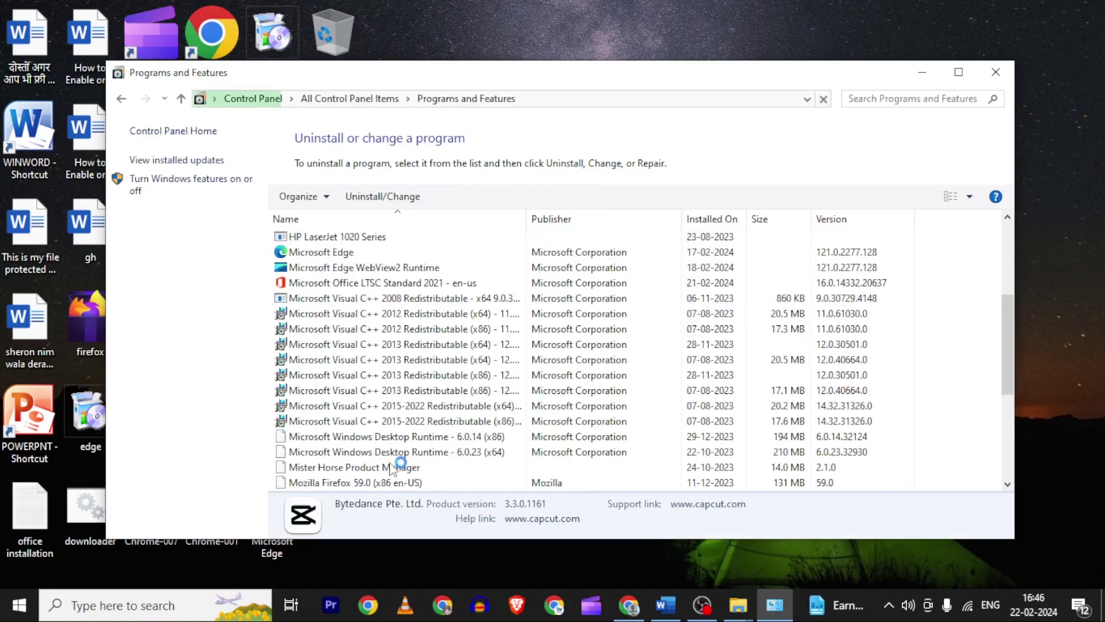
{"action": "left_click", "coordinate": [397, 444]}
{"action": "scroll", "coordinate": [391, 446], "scroll_direction": "down", "scroll_amount": 3}
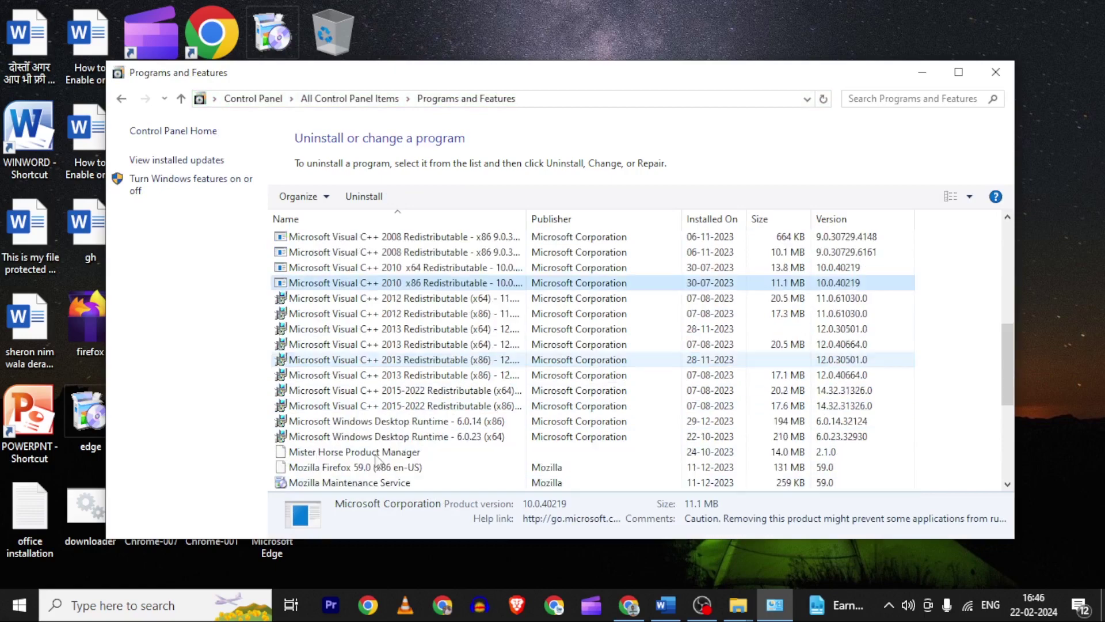
{"action": "left_click", "coordinate": [393, 406]}
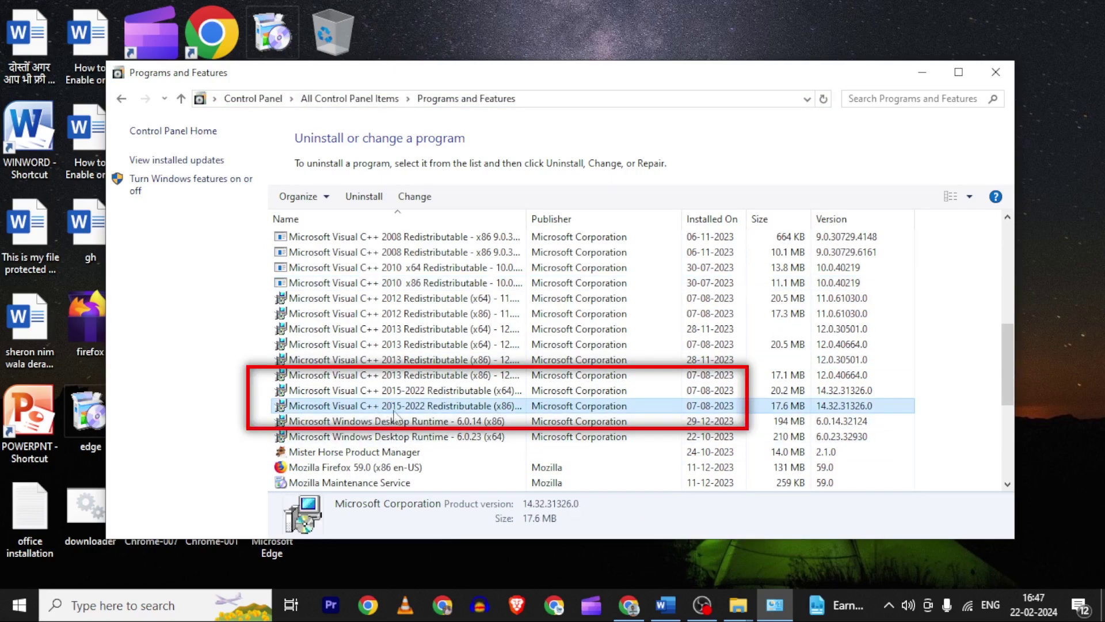
{"action": "left_click", "coordinate": [458, 392]}
{"action": "left_click", "coordinate": [453, 409]}
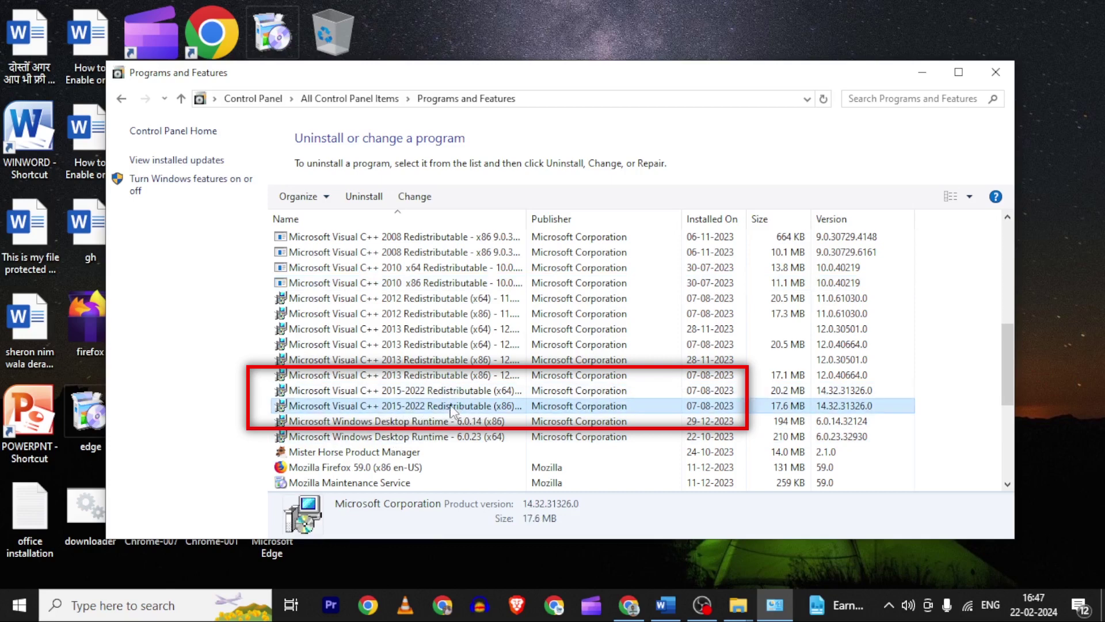